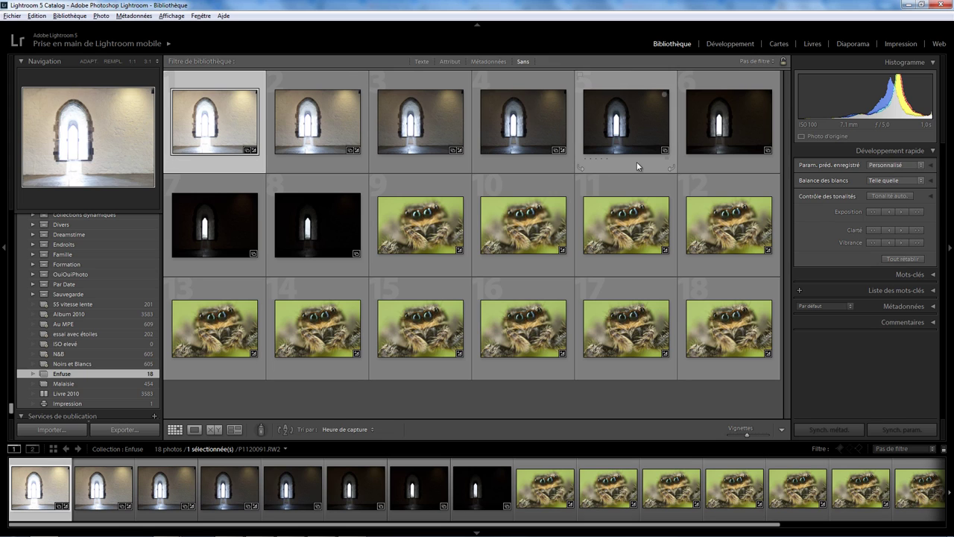
- Preview the brightest and darkest window exposures enlarged, then return to the 18-photo overview
double_click(236, 163)
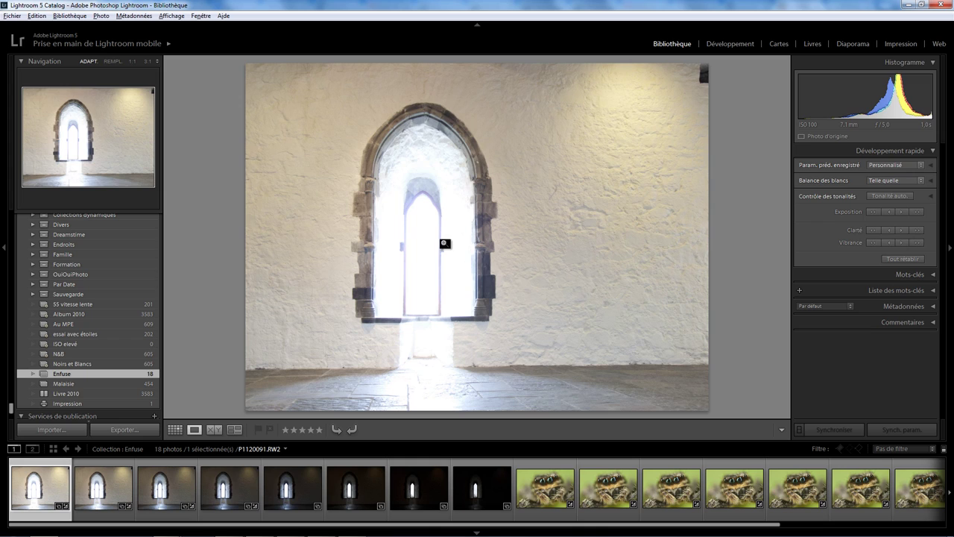
left_click(483, 489)
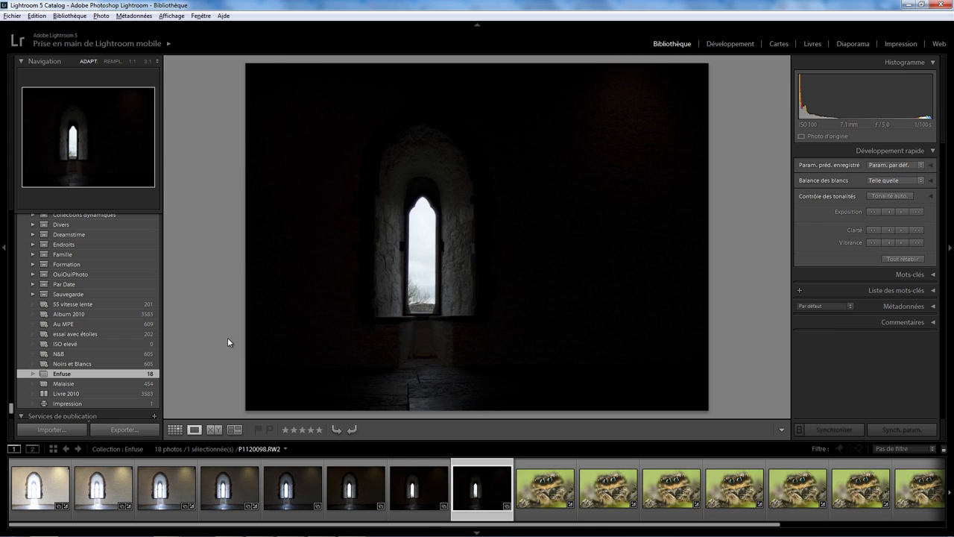
left_click(175, 430)
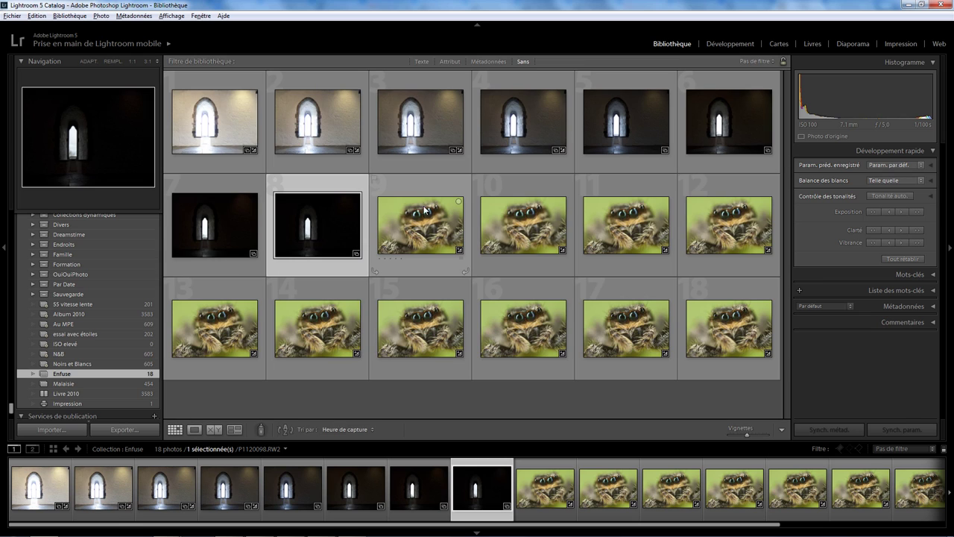
- Preview spider shots IMG_4515, IMG_4514 and IMG_4506 enlarged, then go back to Grid
double_click(717, 290)
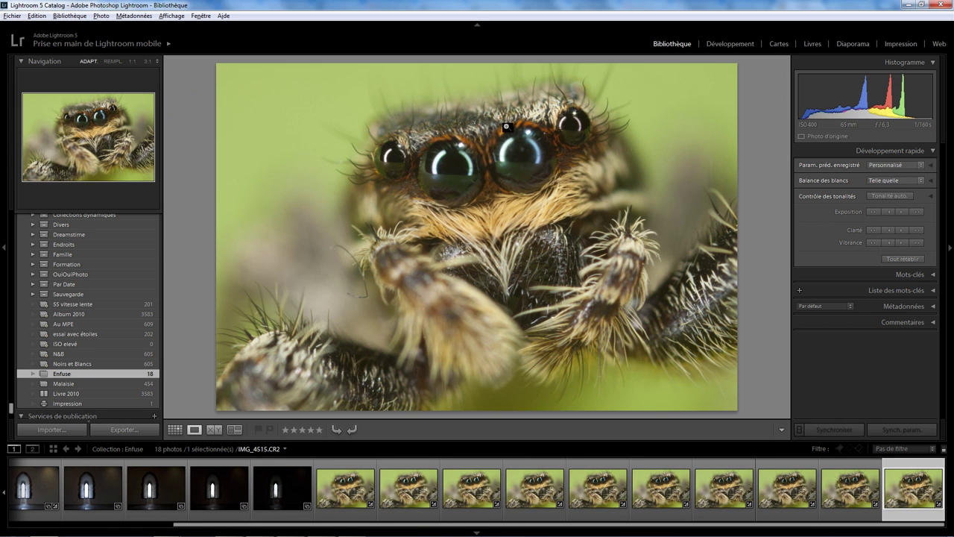
left_click(850, 489)
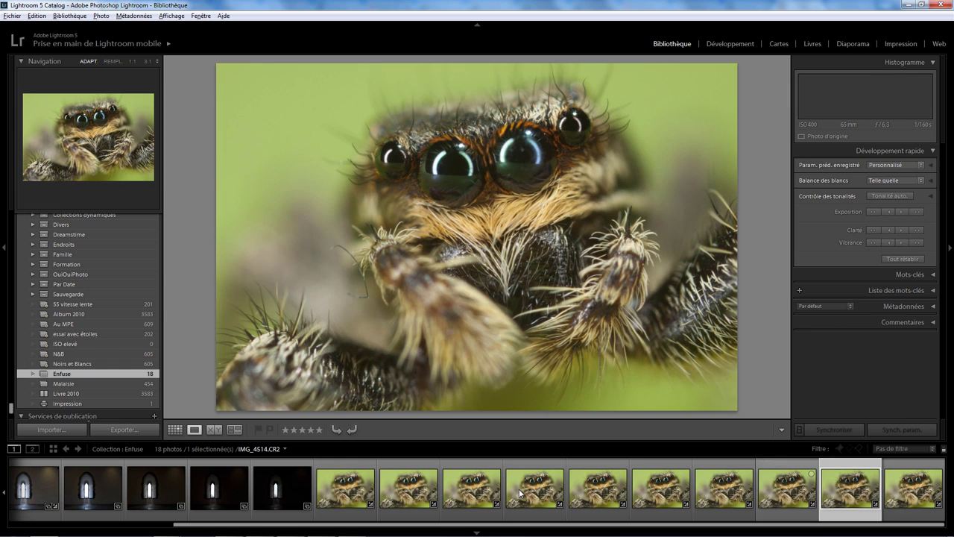
left_click(349, 488)
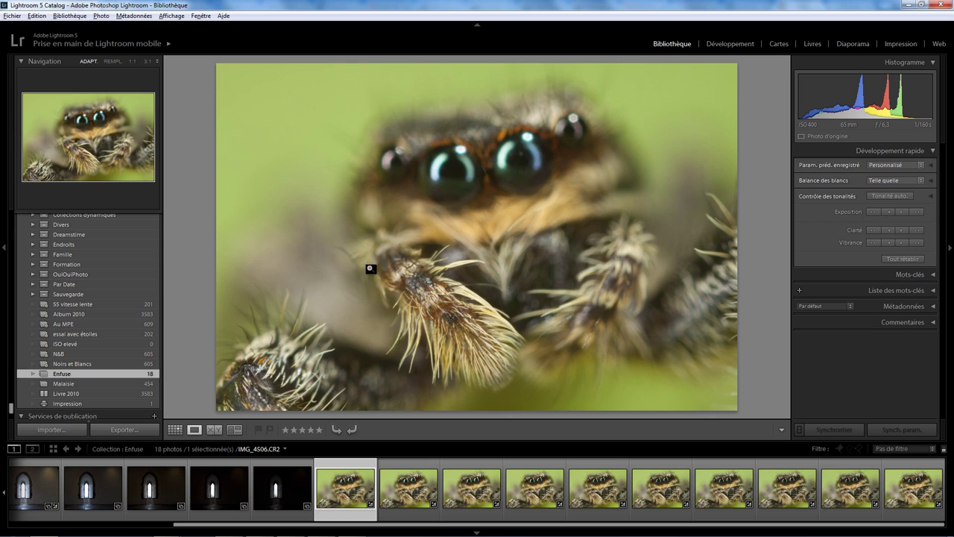
left_click(175, 429)
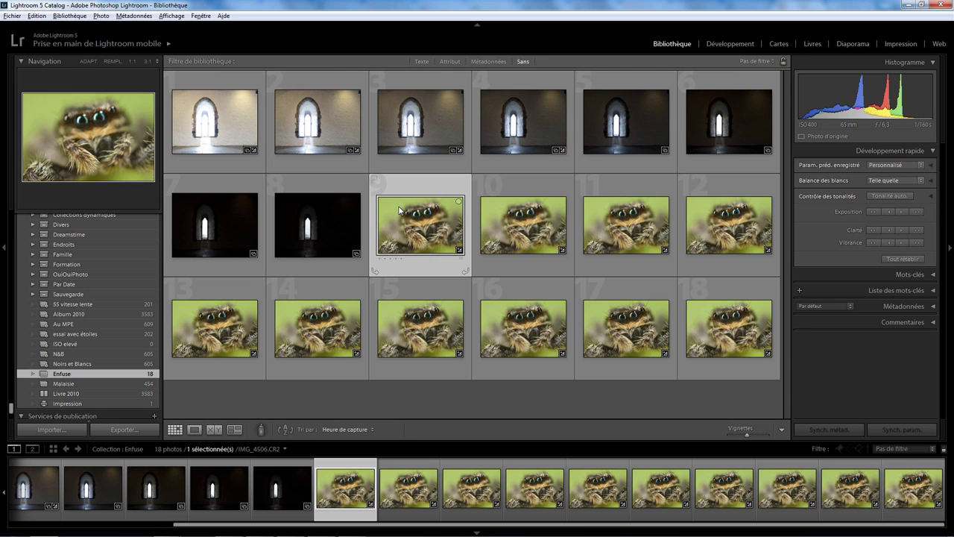
- Select window exposures photo 1 through photo 8 together
left_click(224, 164)
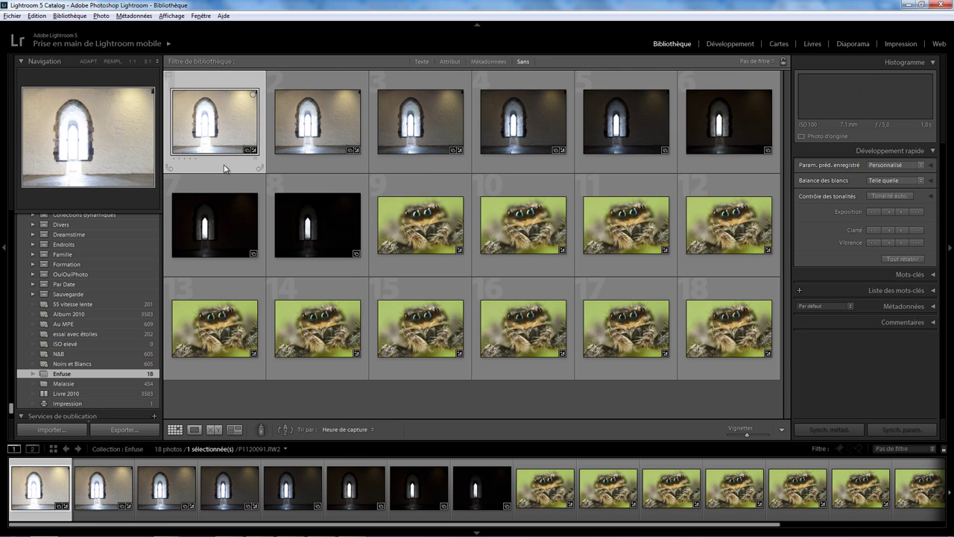
left_click(336, 268)
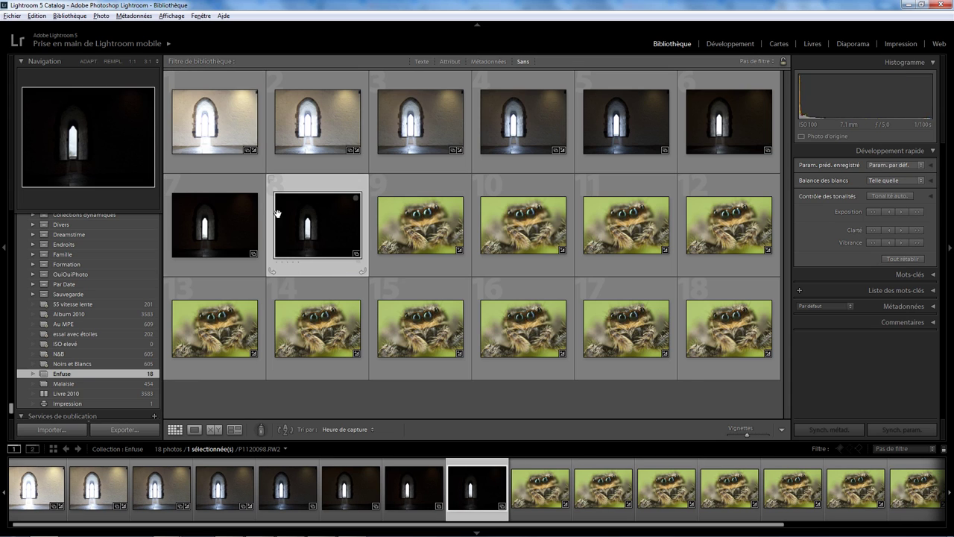
left_click(232, 166)
left_click(322, 261, "shift")
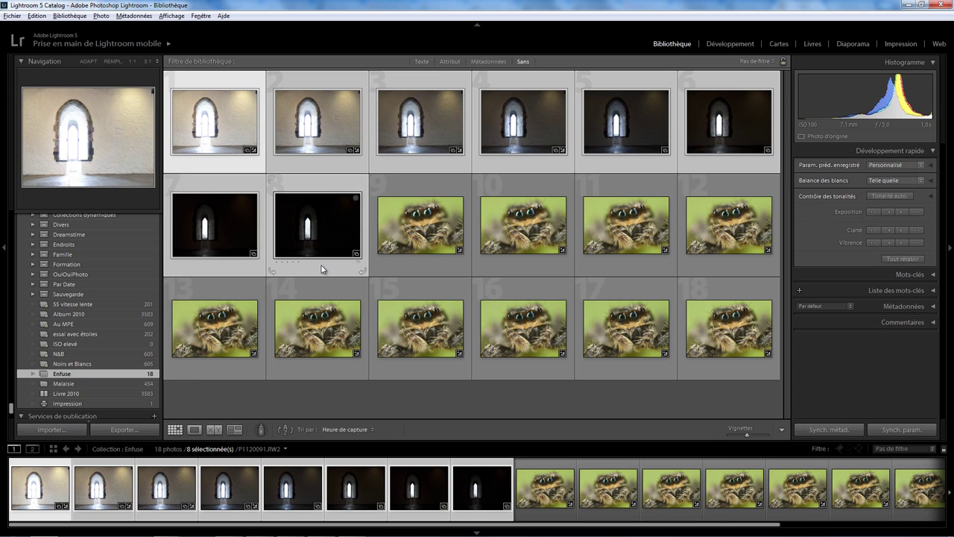
- Launch LR/Enfuse's exposure merge from Module externe - Extras and show its 1. Configuration tab
left_click(12, 16)
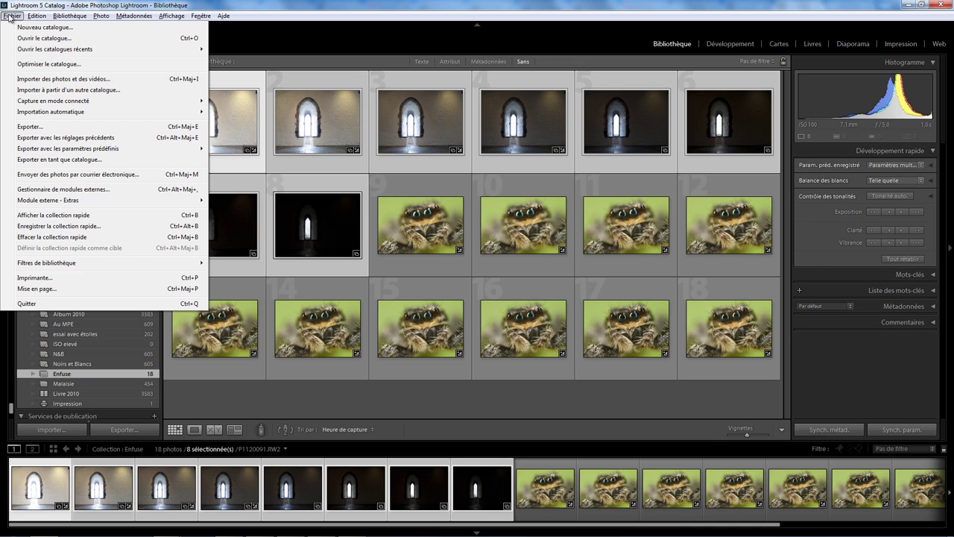
mouse_move(48, 200)
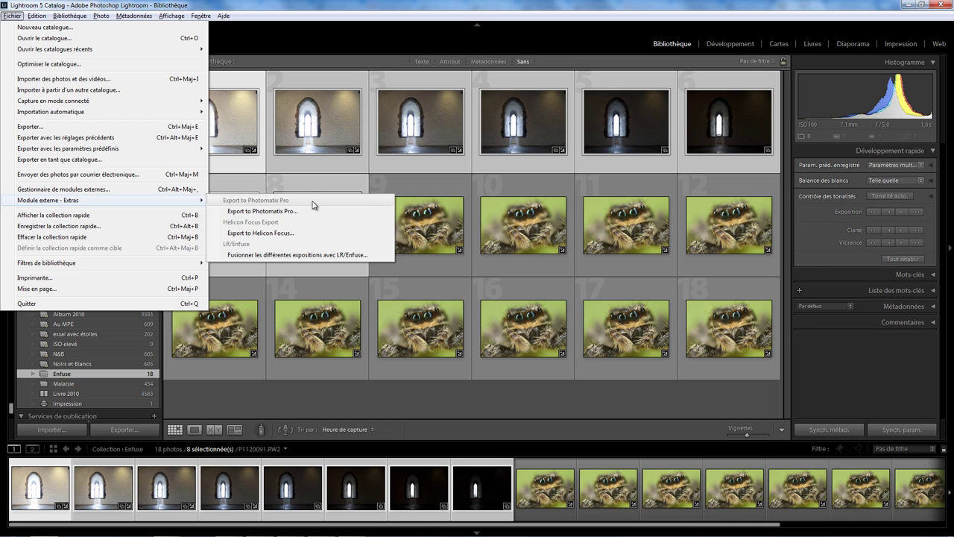
left_click(326, 257)
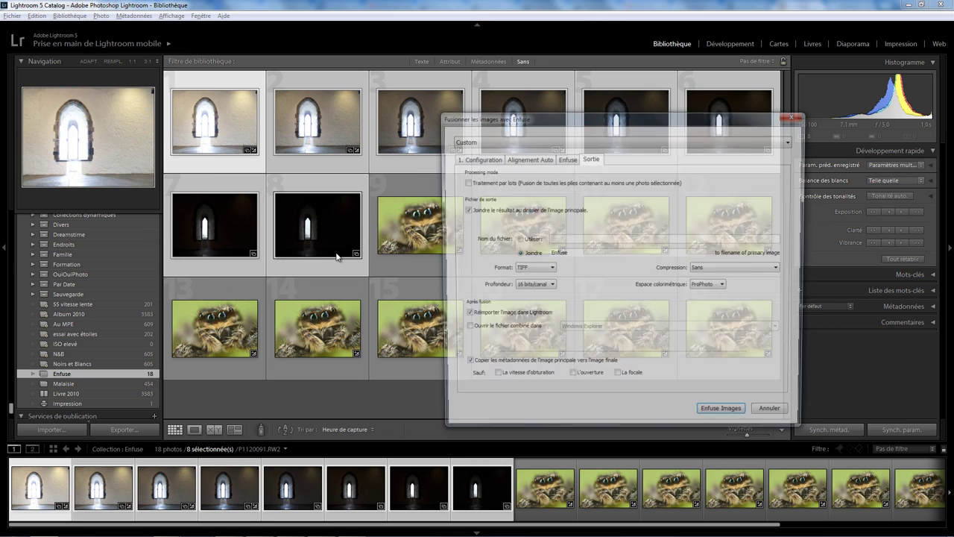
left_click(475, 160)
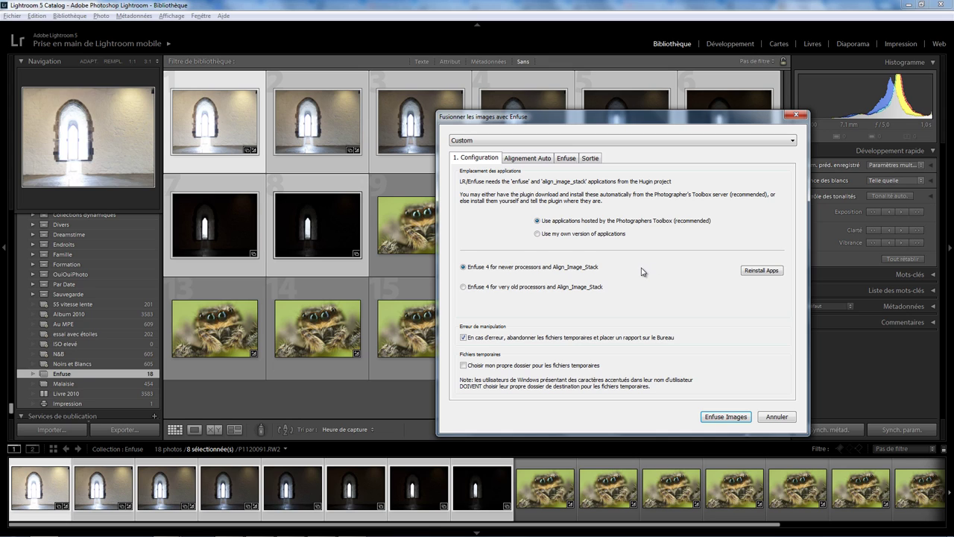
- Review the Alignement Auto options, leaving alignment off, then show the Enfuse fusion weights
left_click(528, 161)
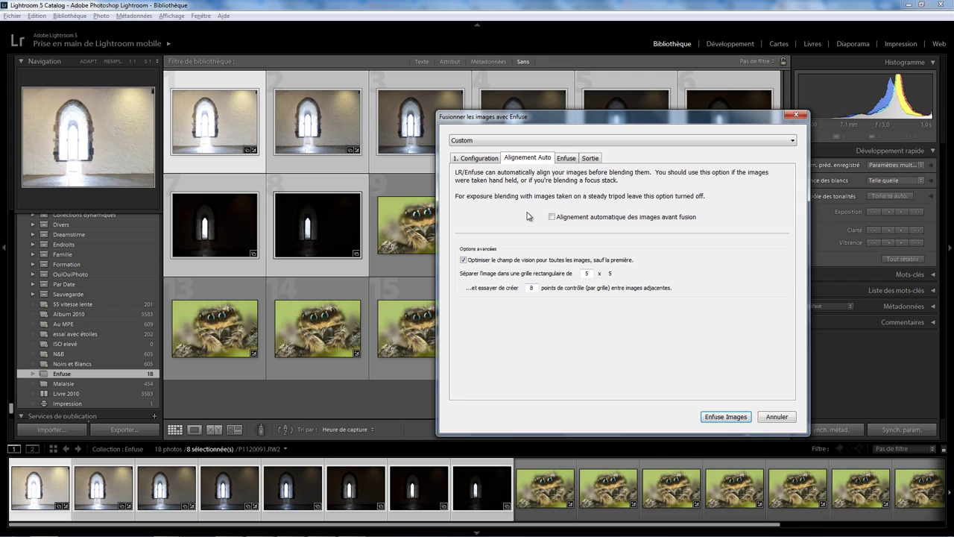
left_click(569, 158)
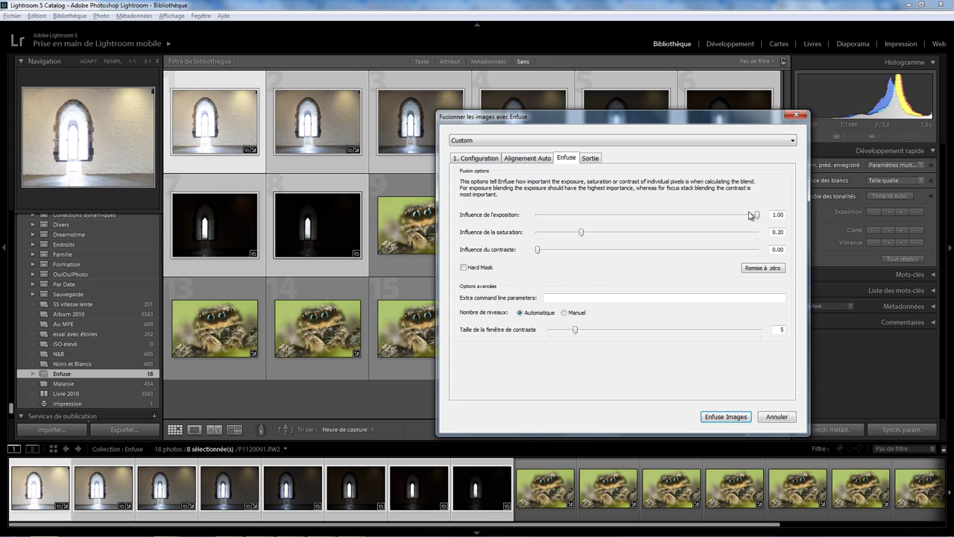
- Try the Influence sliders, leaving exposure 1.00 and contrast 0.00, then view the Sortie settings
mouse_move(757, 215)
left_mouse_down()
mouse_move(535, 221)
mouse_move(637, 253)
mouse_move(764, 258)
left_mouse_up()
left_click_drag(758, 251, 536, 252)
left_click_drag(540, 216, 761, 214)
left_click(589, 159)
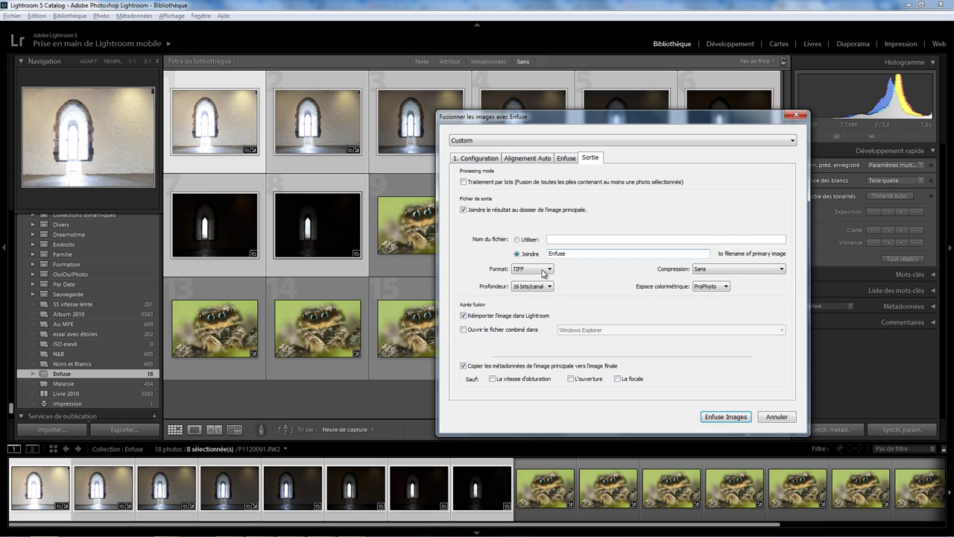
- Try JPEG output with sRGB colour space and quality 75
left_click(548, 269)
left_click(541, 282)
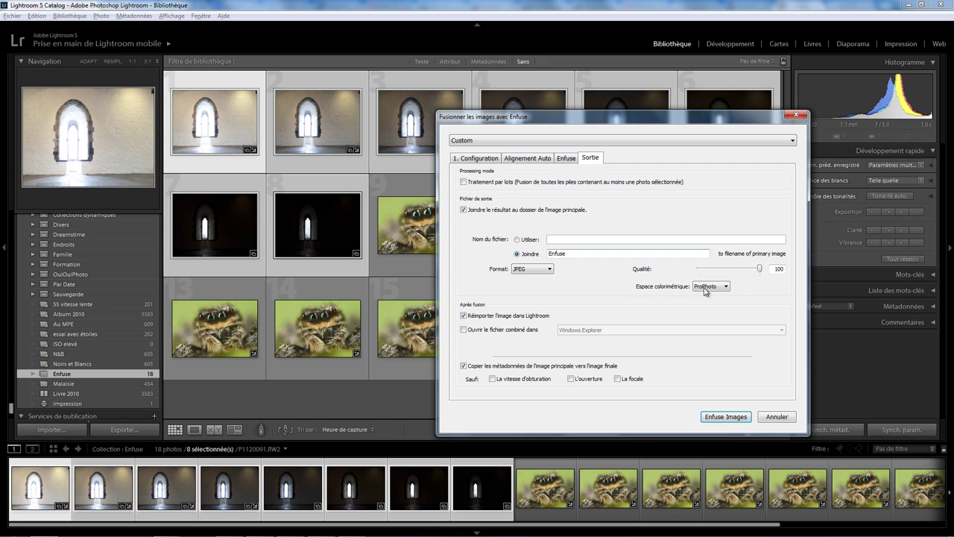
left_click(705, 288)
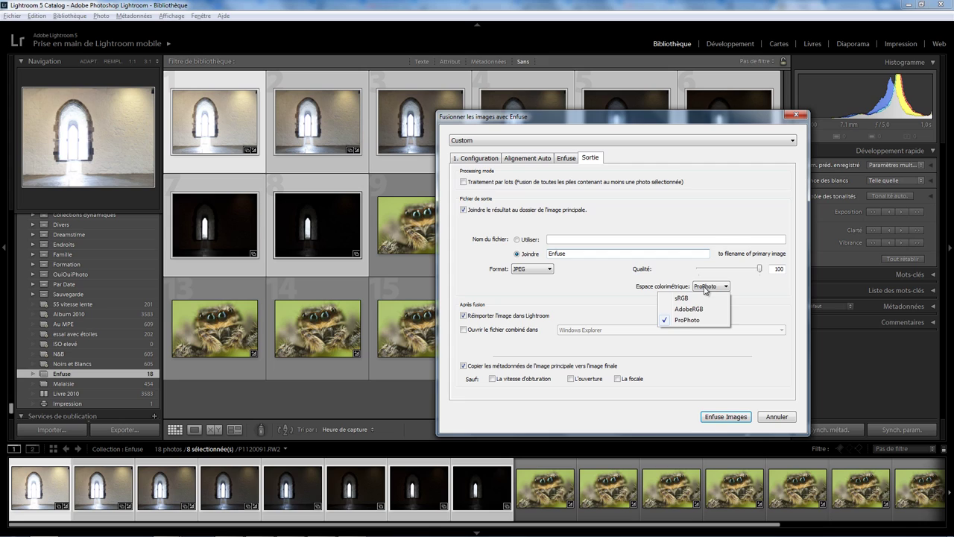
left_click(681, 298)
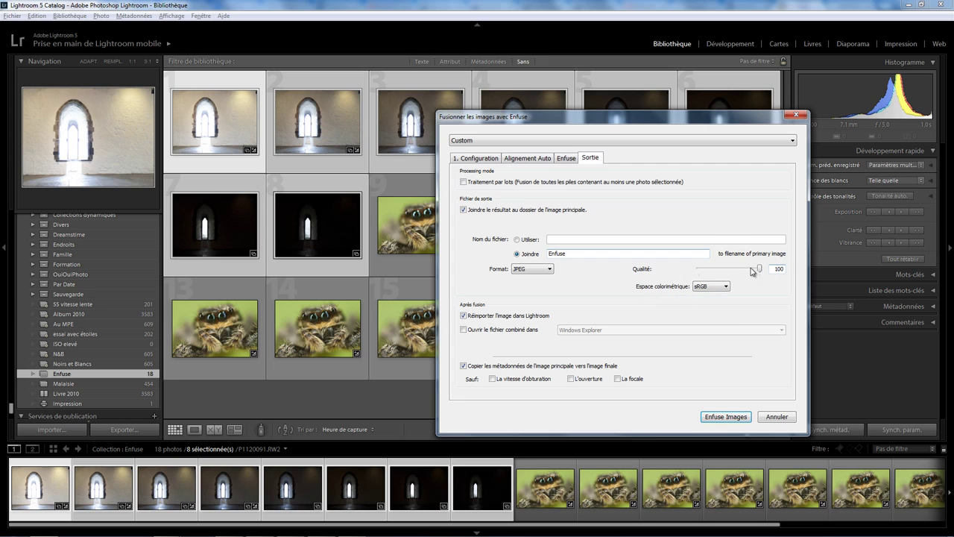
left_click_drag(762, 270, 747, 272)
- Revert to uncompressed TIFF output and set the colour space to ProPhoto
left_click(545, 272)
left_click(538, 296)
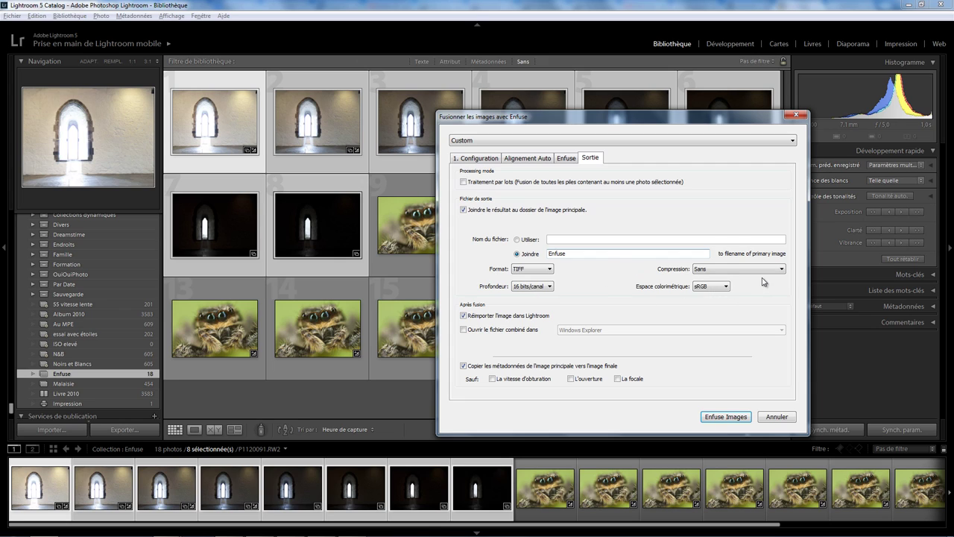
left_click(780, 270)
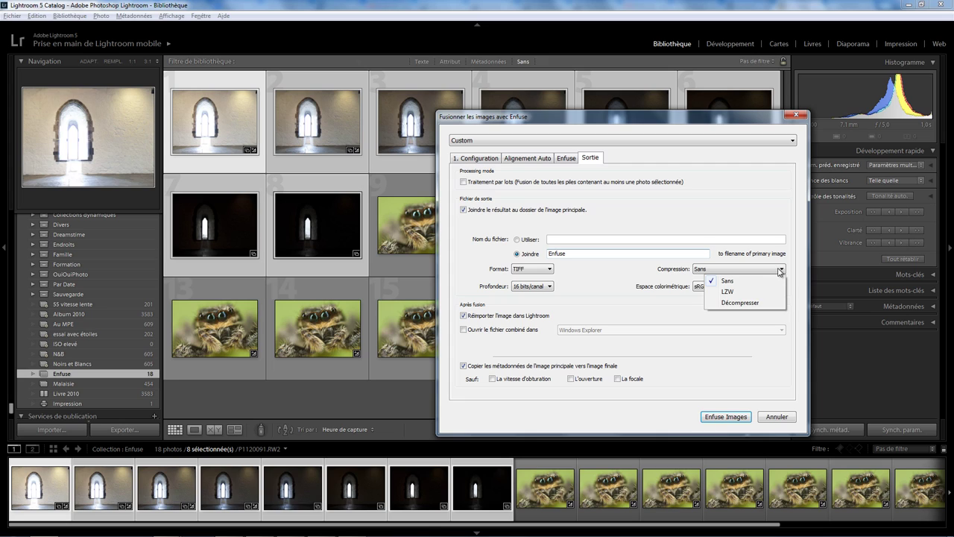
left_click(728, 281)
left_click(715, 288)
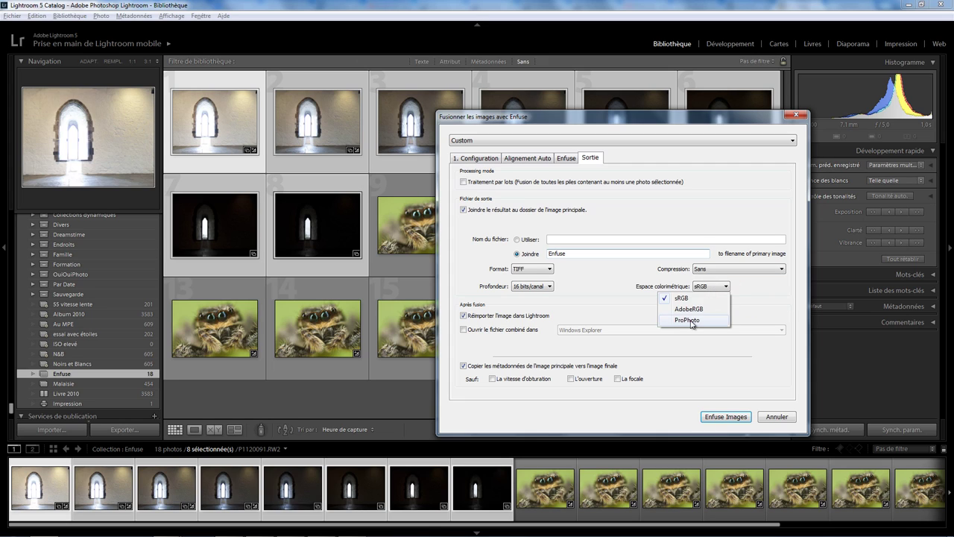
left_click(686, 320)
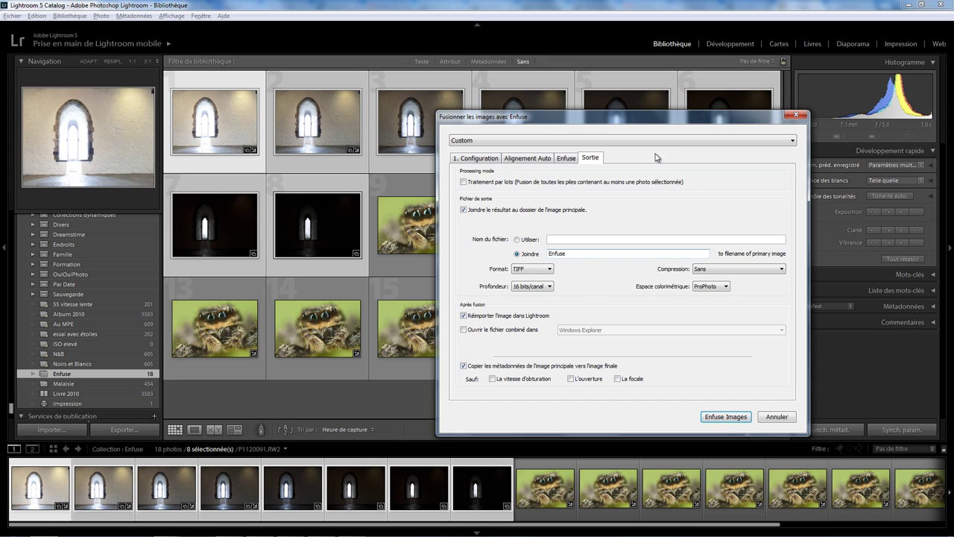
- Run Enfuse Images on the eight selected window exposures
left_click(726, 417)
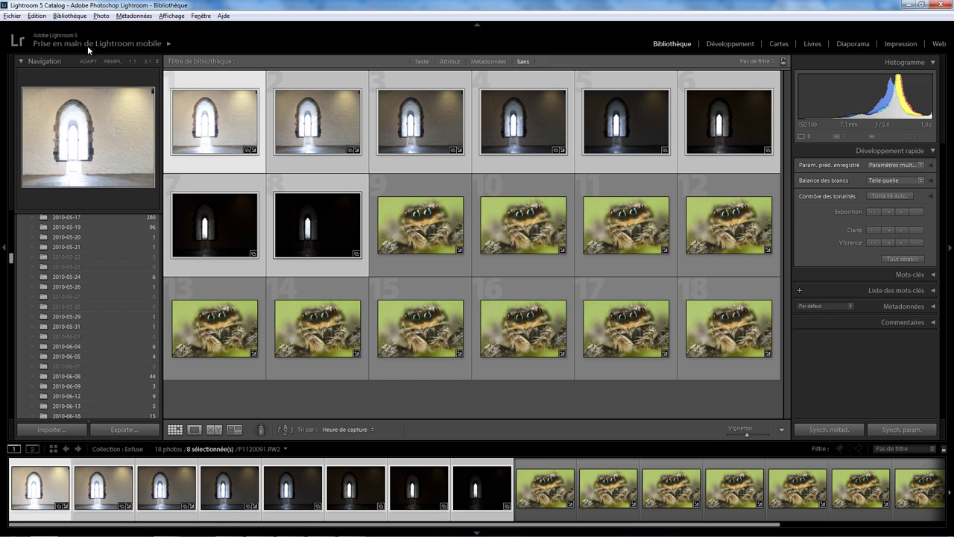
- Go to the photos' library folder and select the fused image, photo 14
right_click(234, 167)
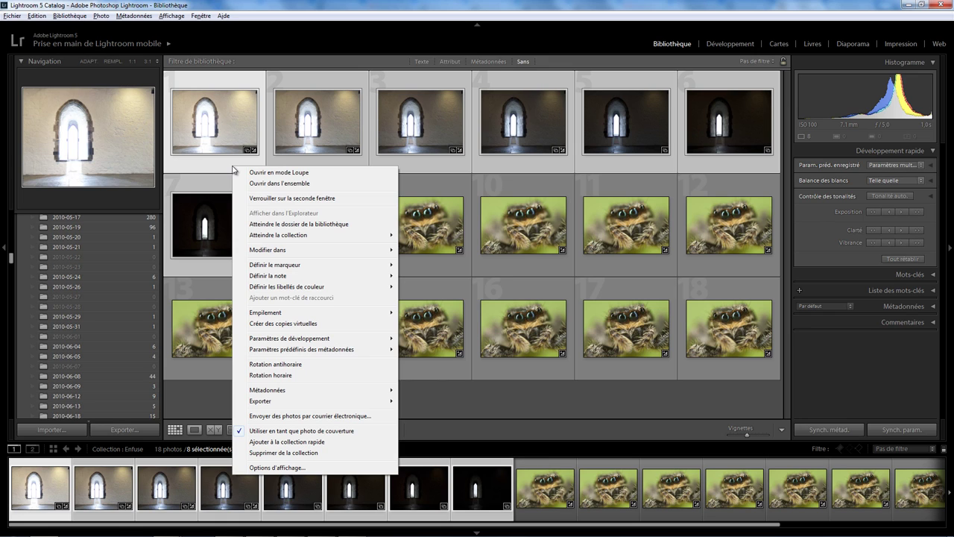
left_click(319, 224)
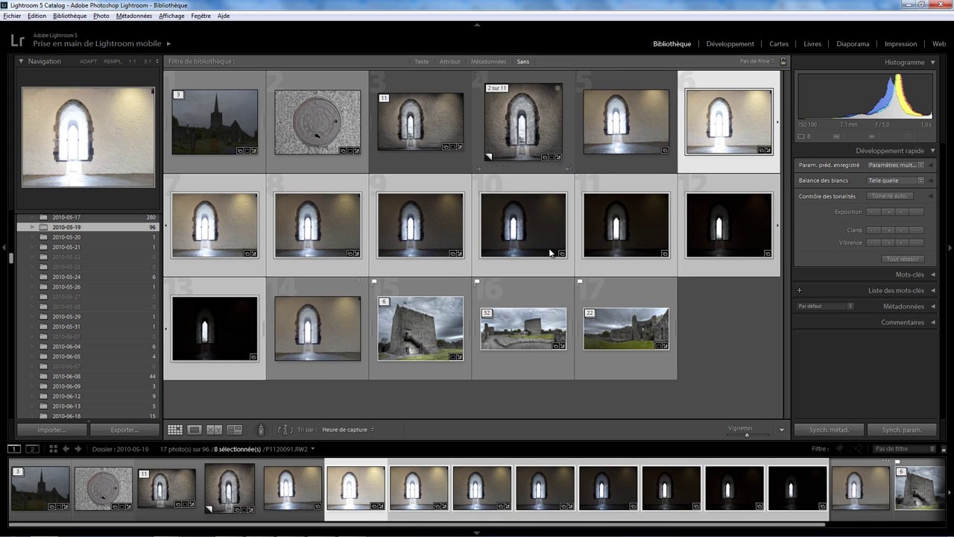
left_click(317, 377)
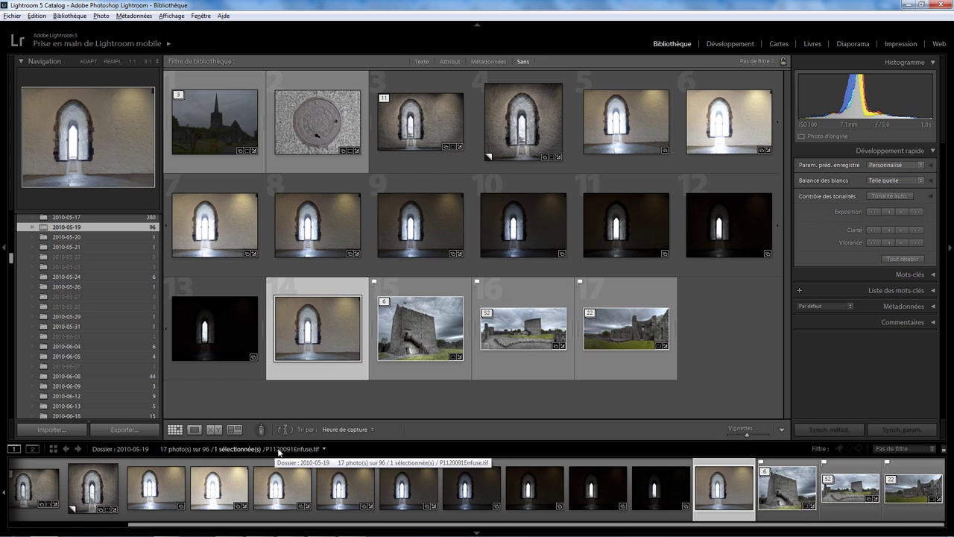
- Inspect P1120091Enfuse.tif at 1:1 along the window frame, then open it in Develop
mouse_move(276, 449)
double_click(325, 373)
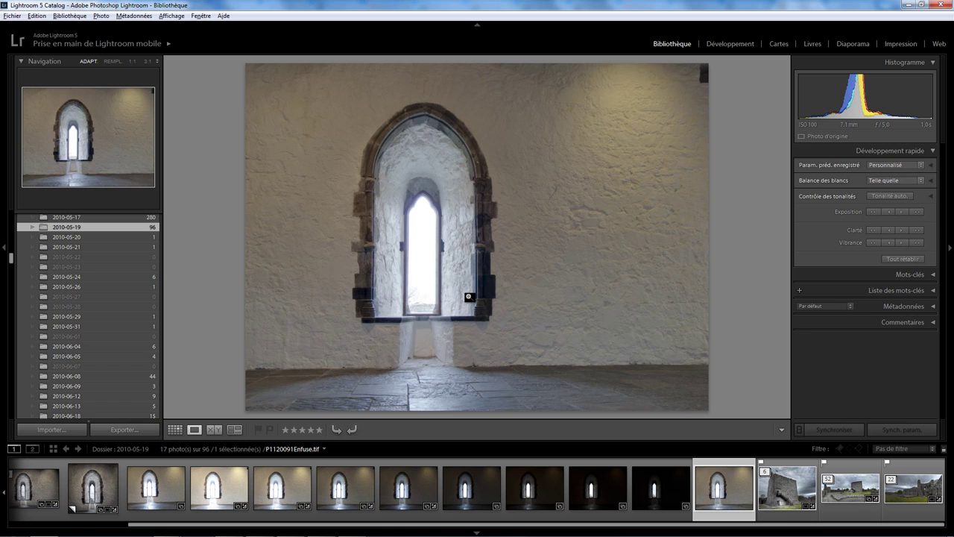
left_click(550, 265)
left_click_drag(447, 234, 567, 324)
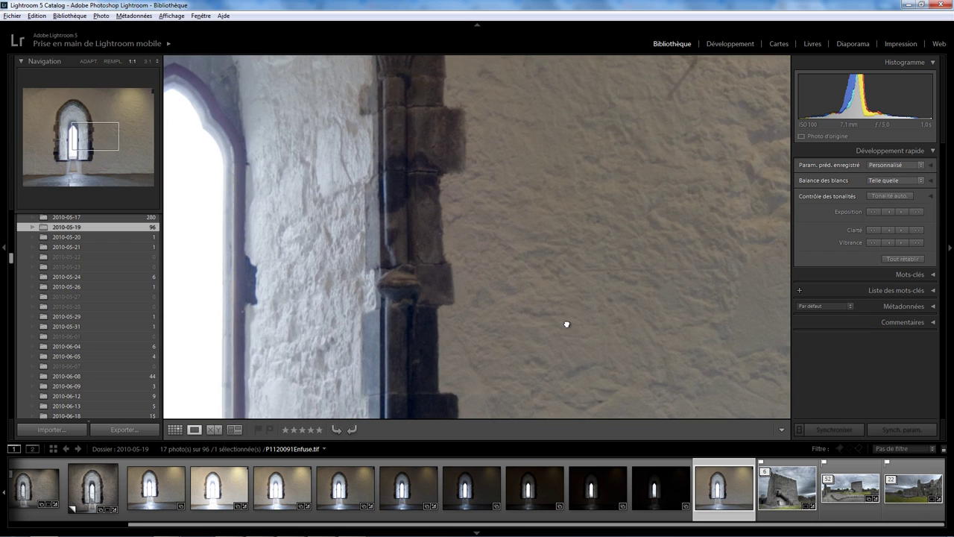
left_click_drag(428, 245, 577, 262)
left_click(478, 266)
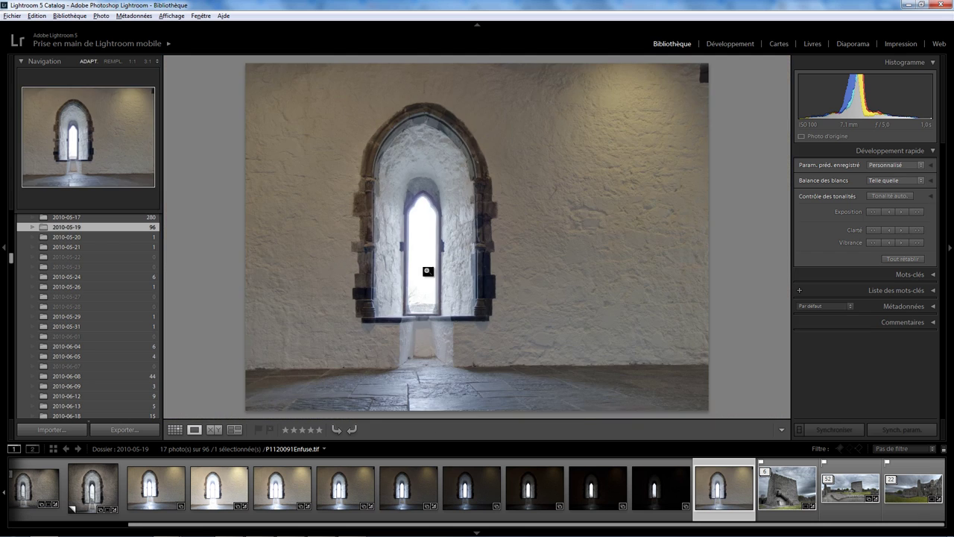
left_click(730, 43)
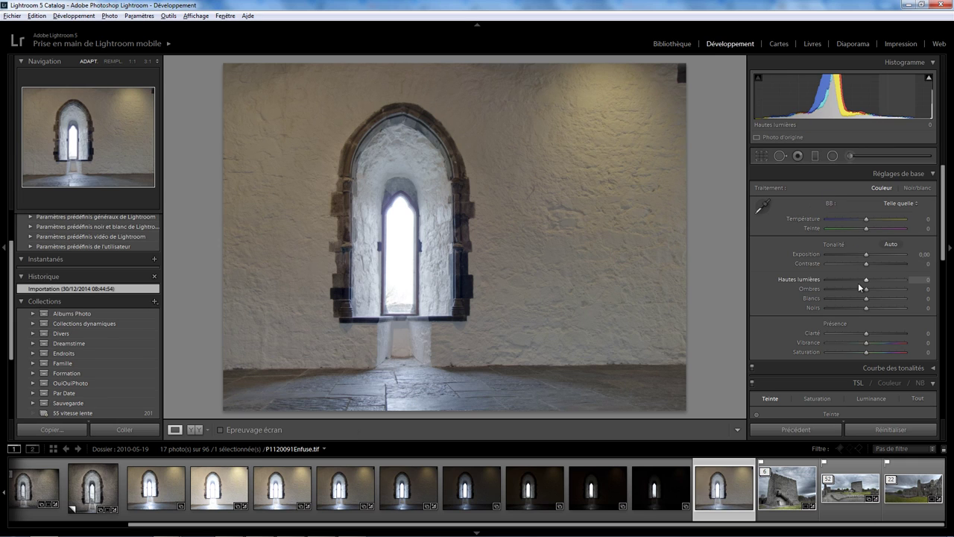
- In Réglages de base, set Hautes lumières -82, Clarté +55 and Contraste +34
left_click_drag(866, 280, 835, 280)
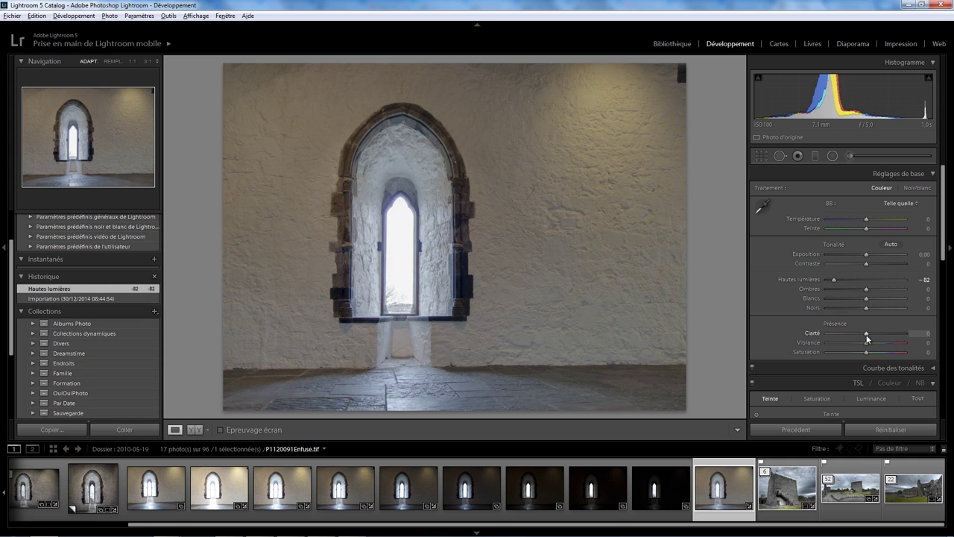
left_click_drag(866, 334, 887, 333)
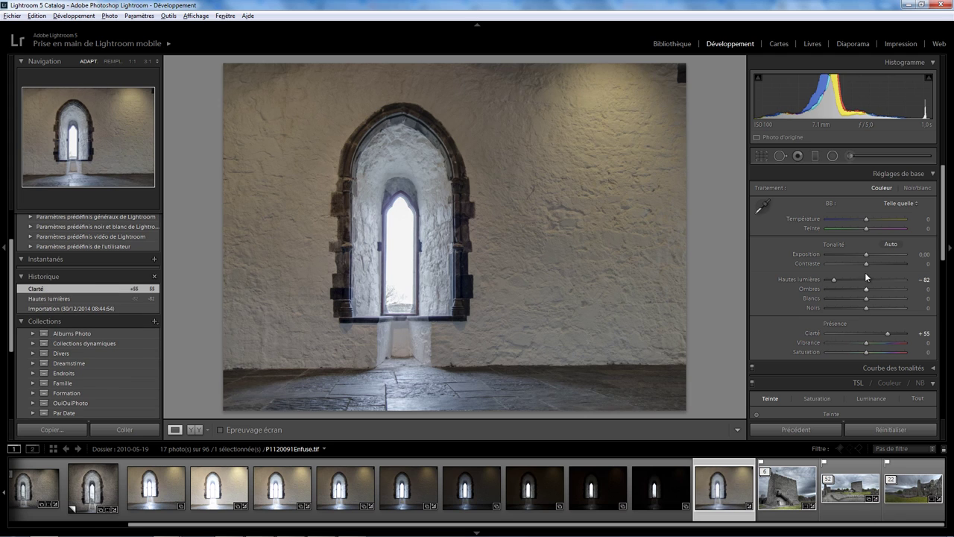
left_click_drag(866, 264, 878, 264)
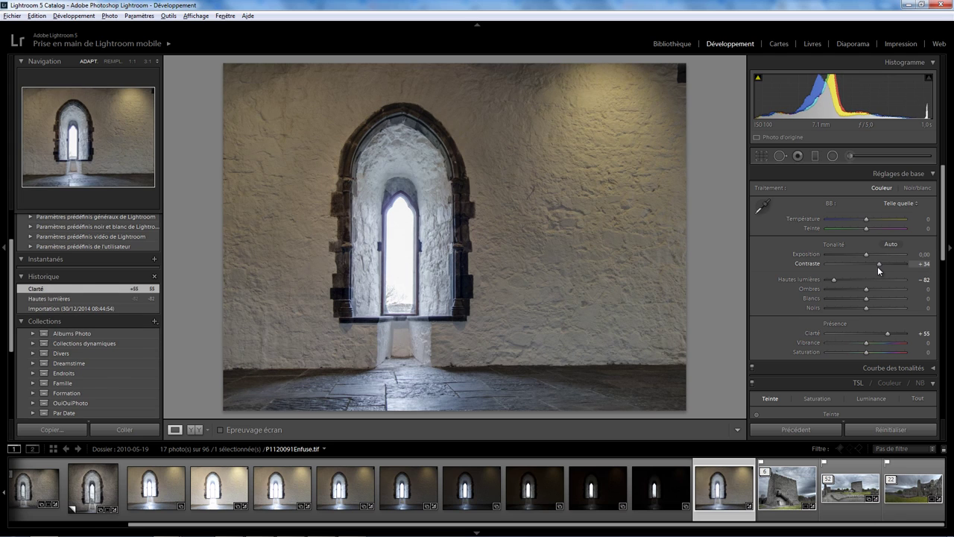
- Crop to 2 x 3 / 4 x 6, reposition the image, set angle 0.20, and apply
left_click(761, 156)
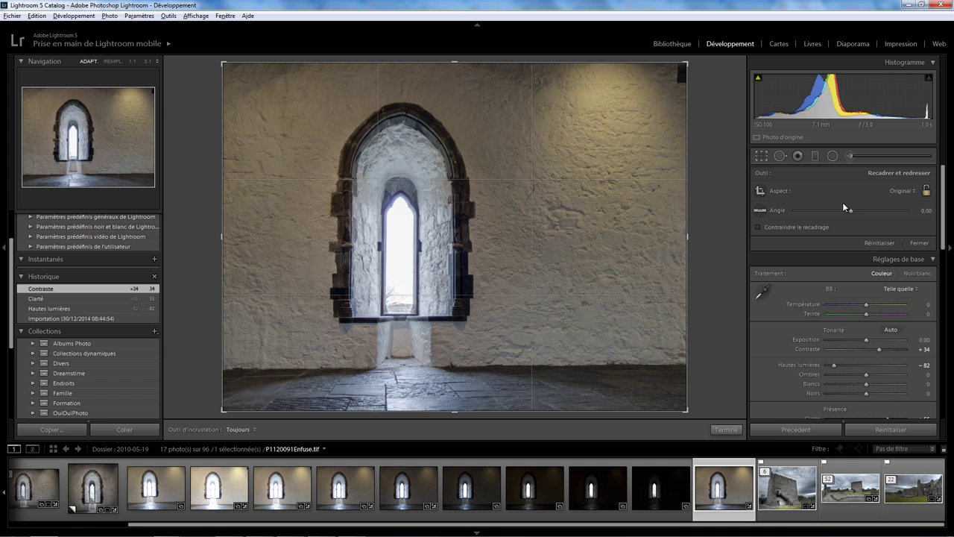
left_click(902, 192)
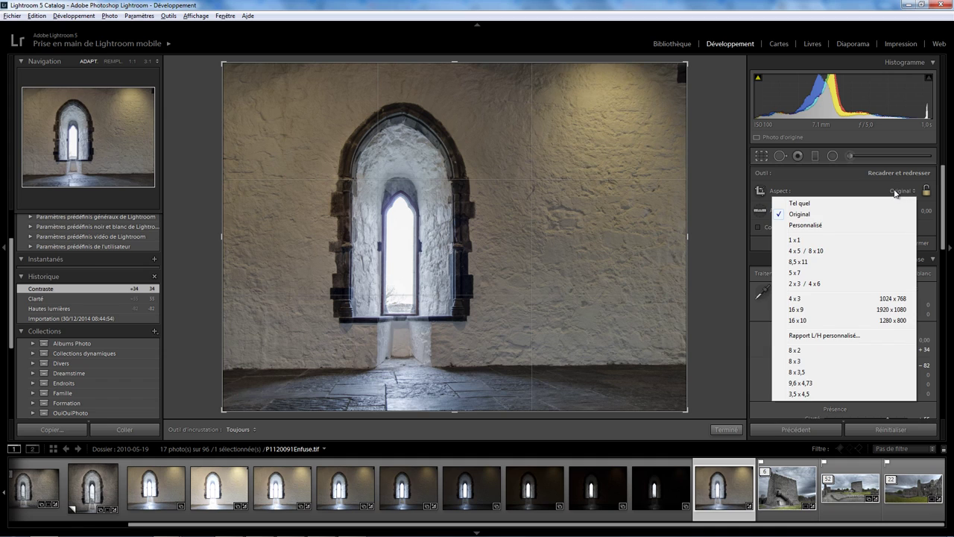
left_click(807, 284)
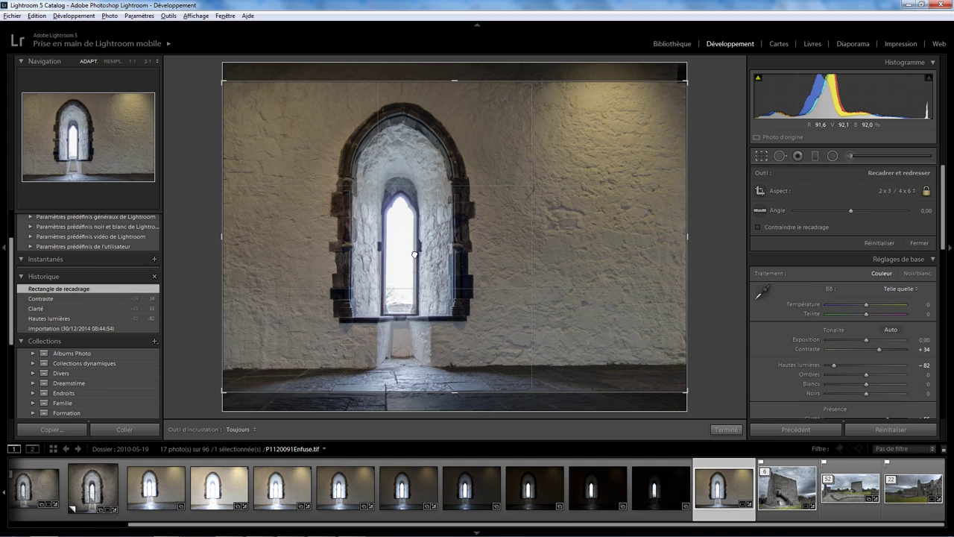
left_click_drag(414, 252, 414, 261)
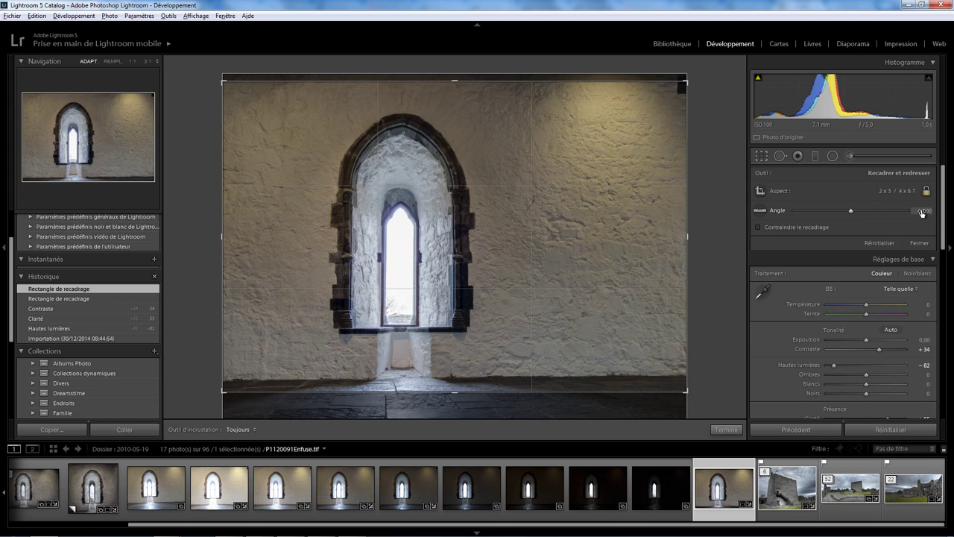
left_click_drag(922, 211, 925, 211)
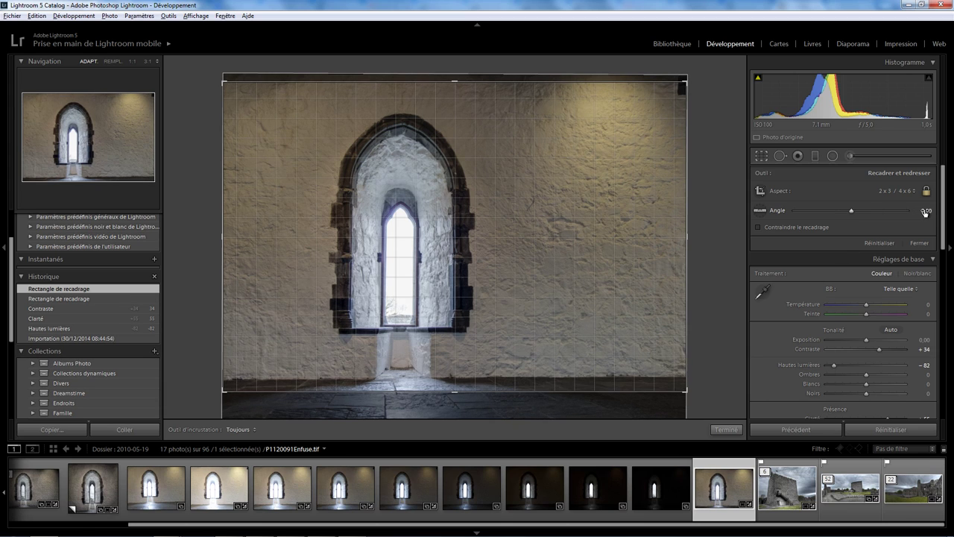
left_click(726, 430)
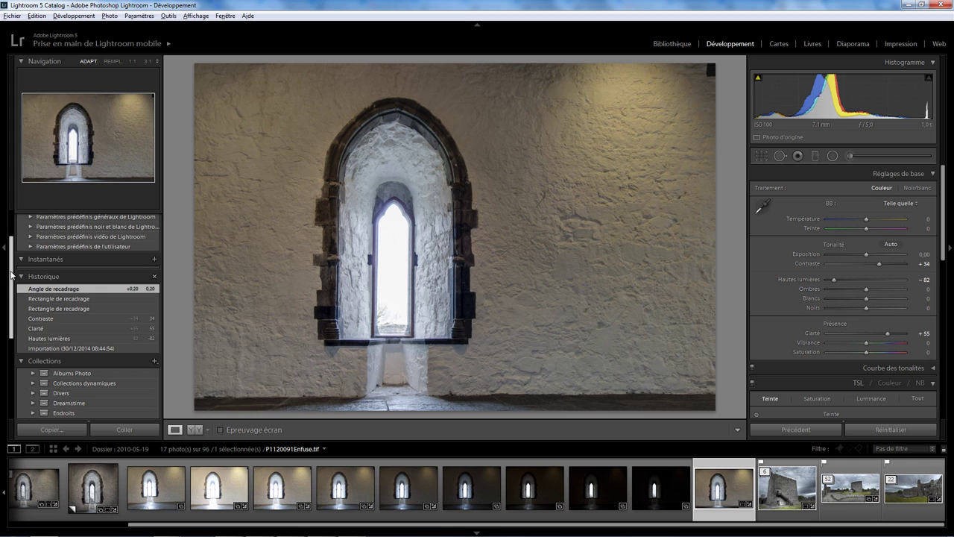
left_click_drag(11, 274, 9, 346)
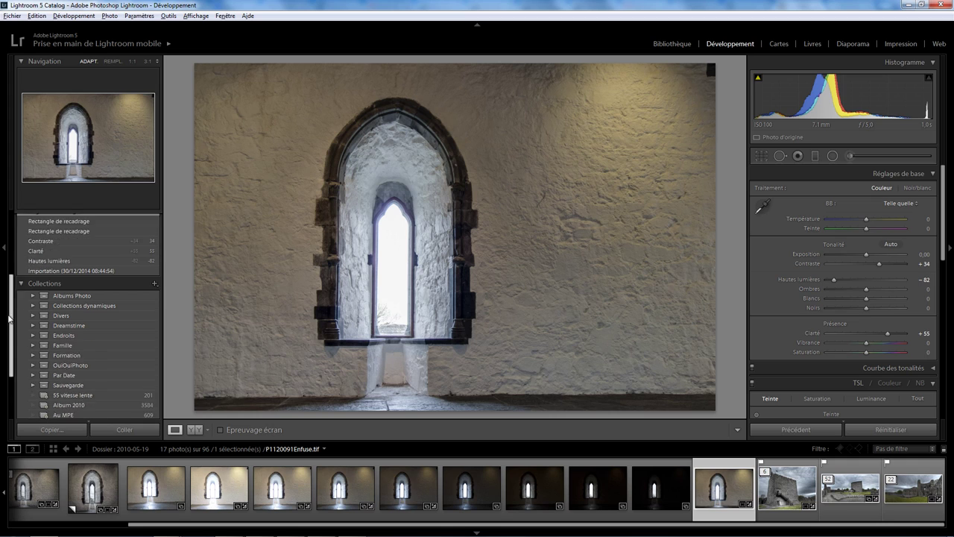
- Return to the Library and show the Enfuse collection as grid thumbnails
left_click(672, 43)
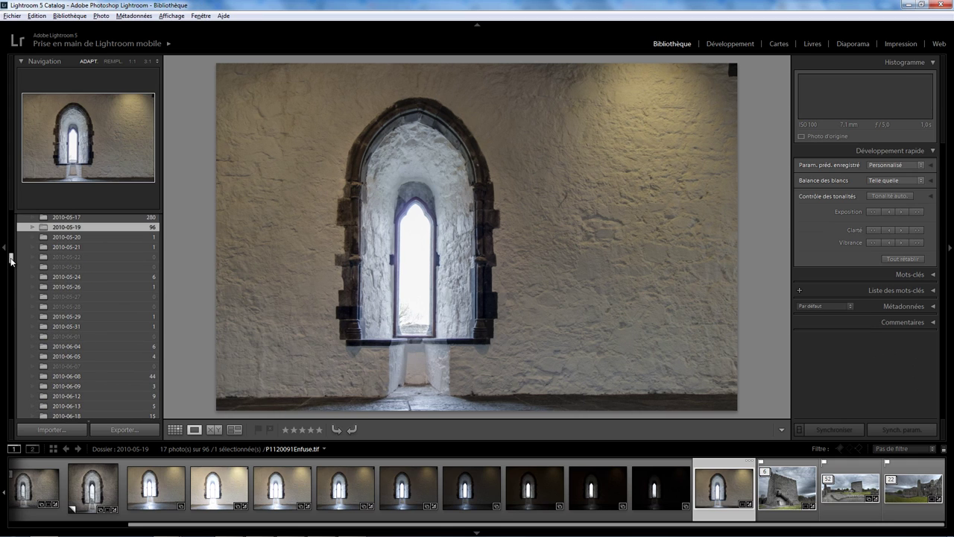
left_click_drag(11, 259, 12, 357)
scroll(10, 393, "down", 5)
scroll(10, 400, "down", 3)
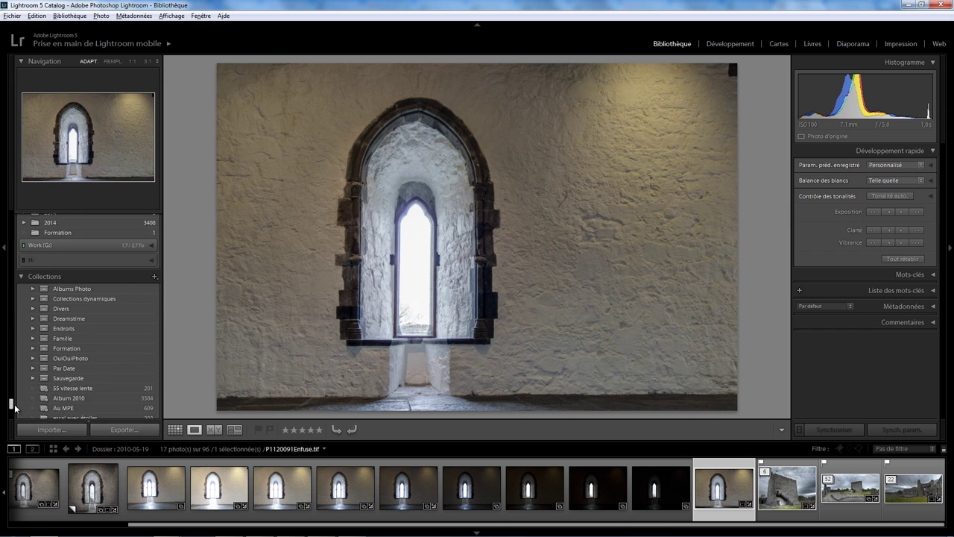
scroll(13, 405, "down", 5)
scroll(12, 405, "down", 3)
left_click(62, 352)
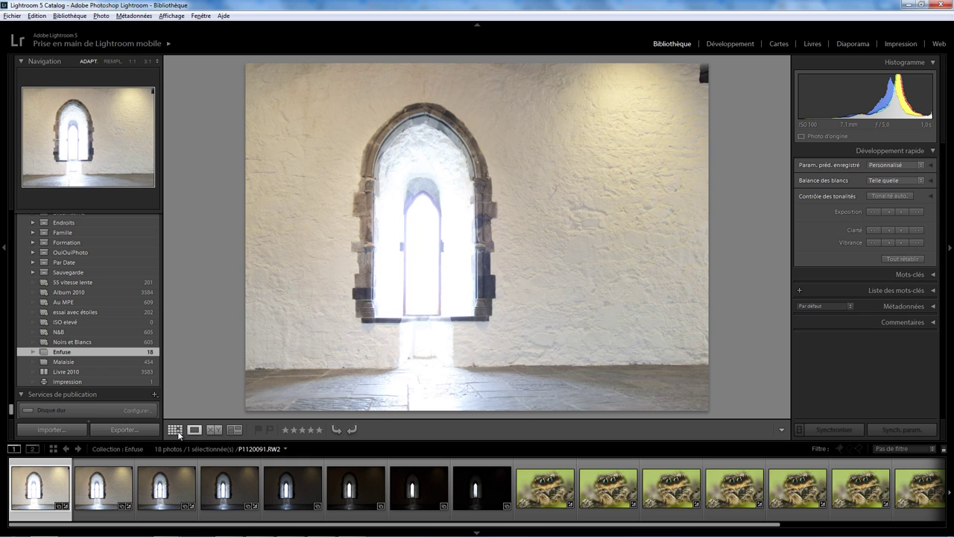
left_click(174, 430)
- Select spider shots photo 9 through photo 18 and open the Fichier menu
left_click(447, 262)
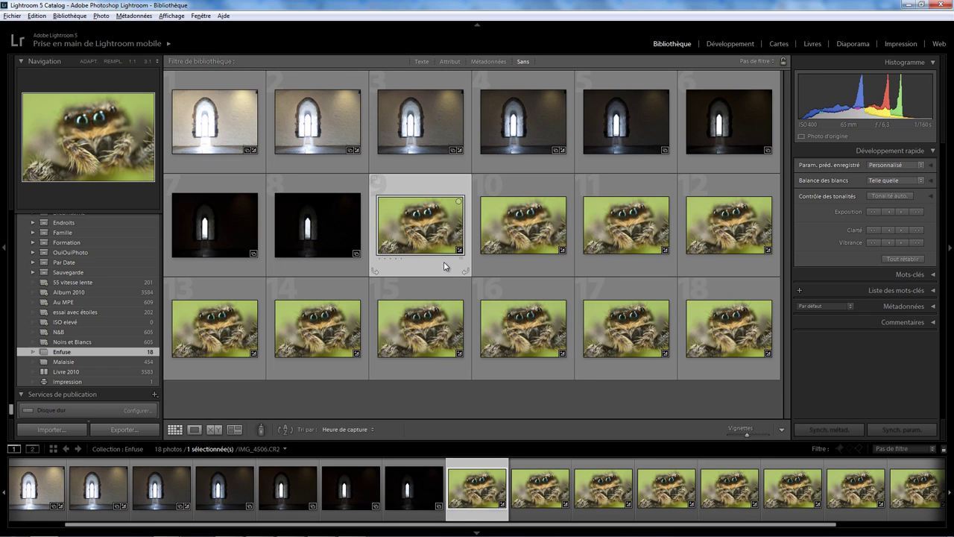
left_click(709, 371, "shift")
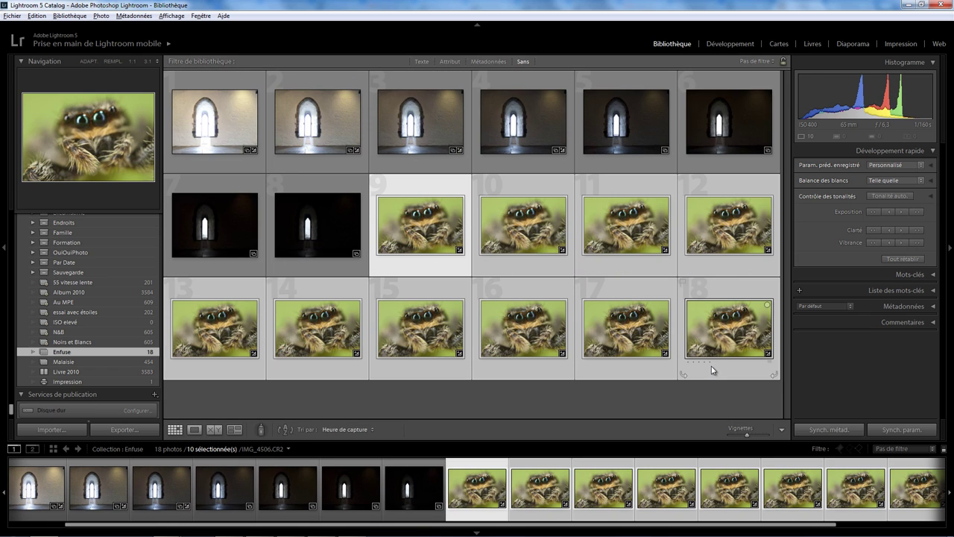
left_click(11, 15)
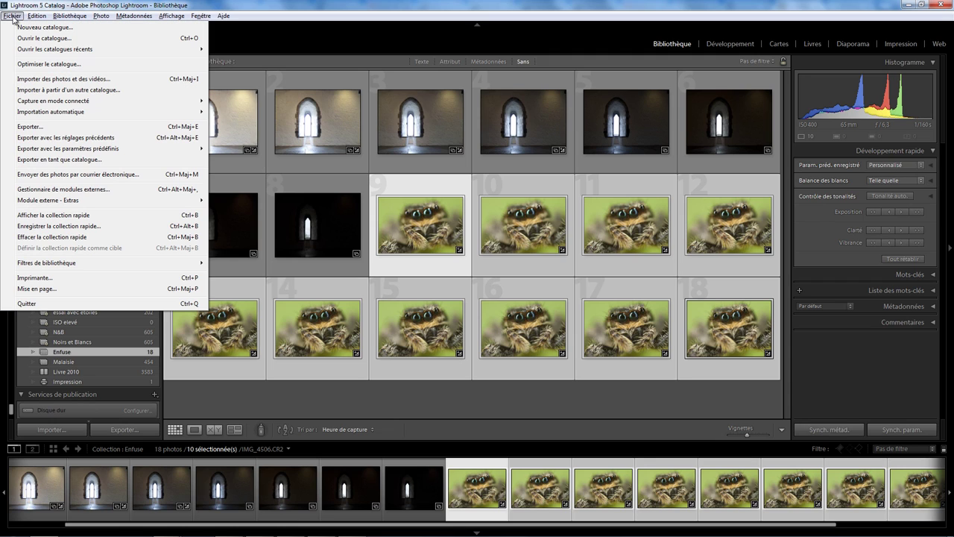
mouse_move(105, 199)
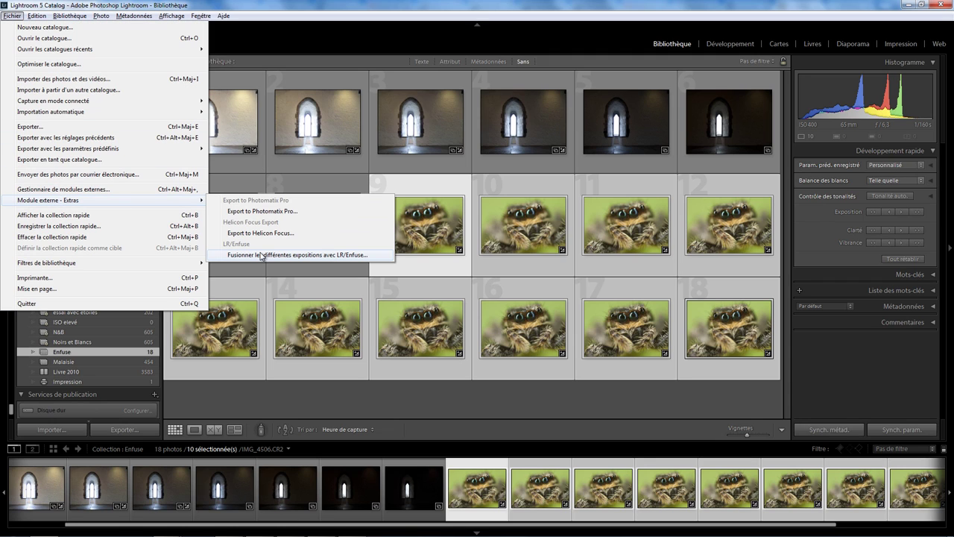
- Set the LR/Enfuse merge to exposure weight 0, contrast weight 1, with automatic alignment enabled
left_click(259, 256)
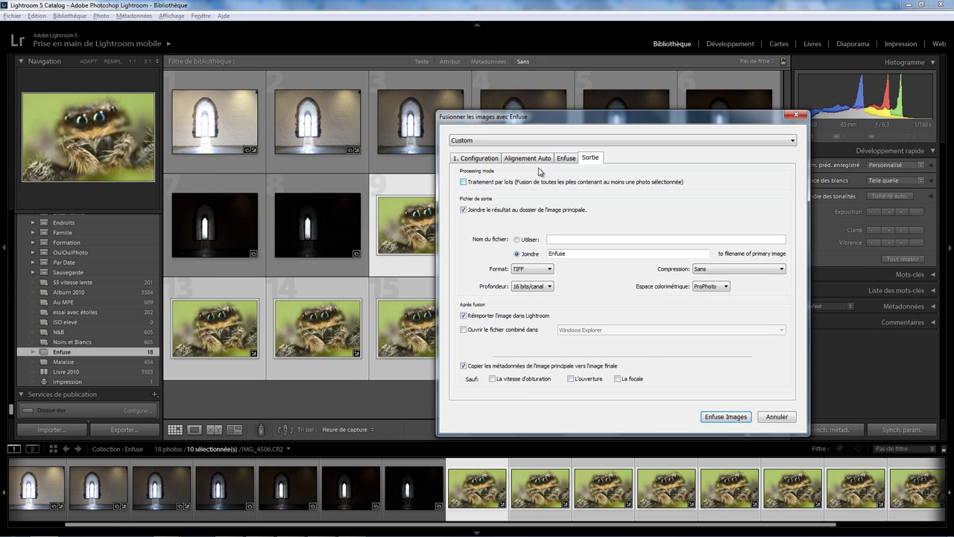
left_click(566, 160)
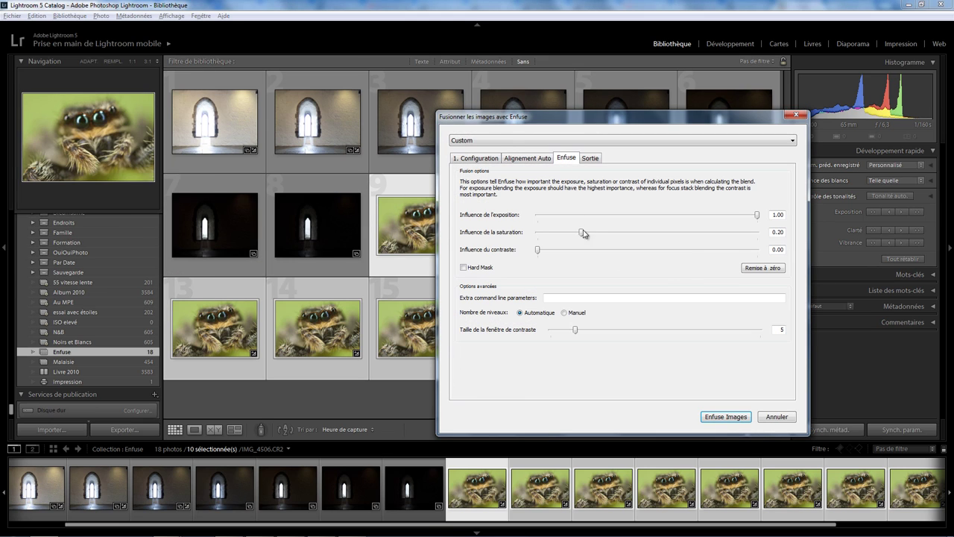
mouse_move(744, 215)
left_mouse_down()
mouse_move(538, 228)
mouse_move(653, 257)
mouse_move(758, 255)
left_mouse_up()
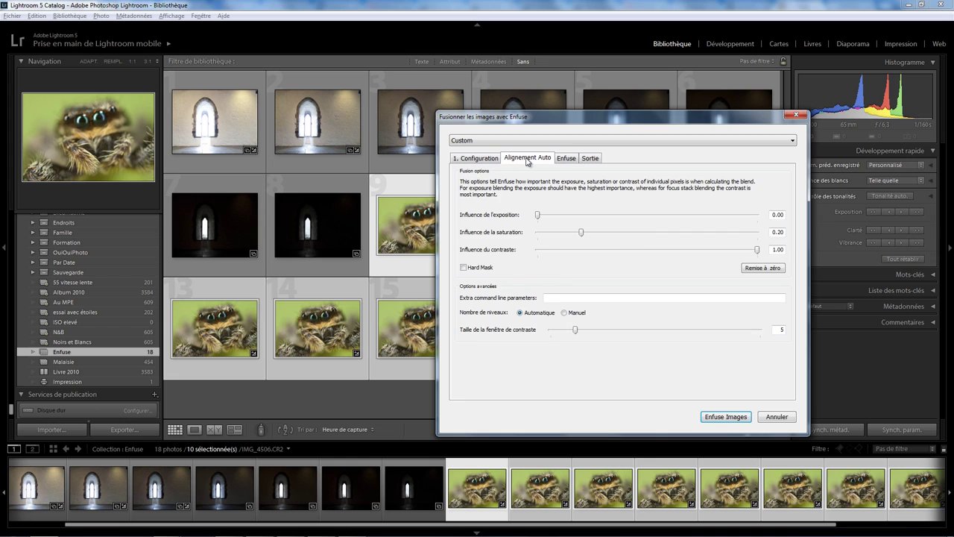
left_click(527, 160)
left_click(552, 217)
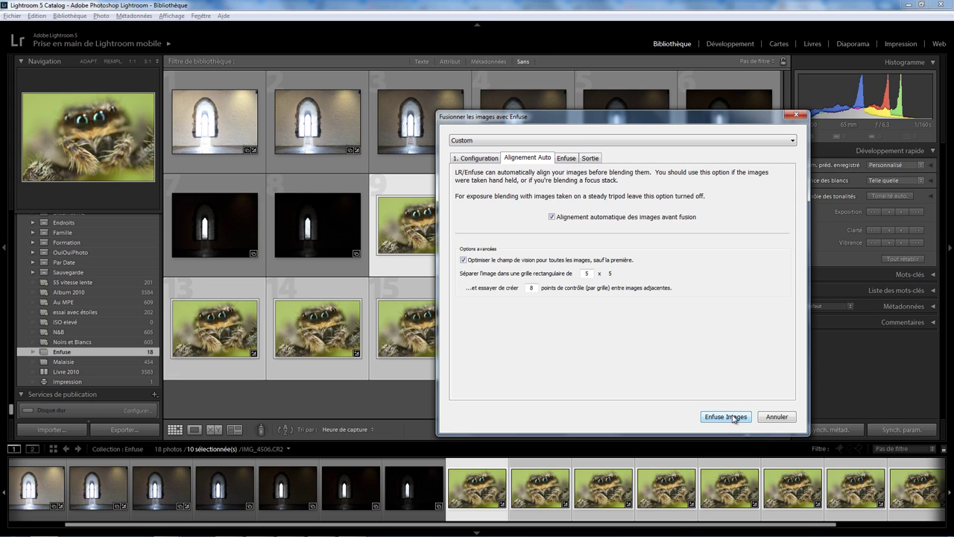
- Run Enfuse Images to align and merge the ten spider shots into one focus stack
left_click(734, 418)
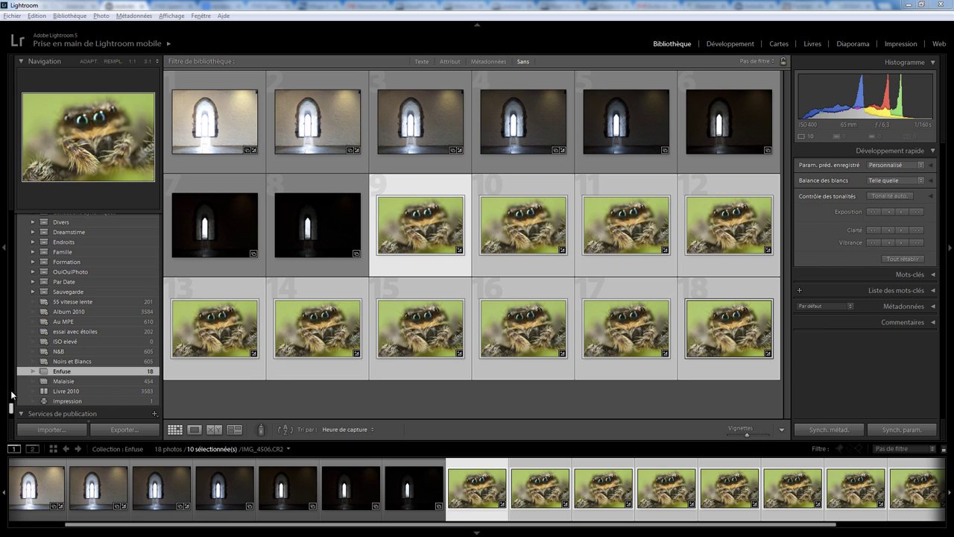
- Show all catalogue photos filtered by 'Enfuse' and open IMG_4506Enfuse.tif in Loupe view
left_click_drag(10, 408, 9, 216)
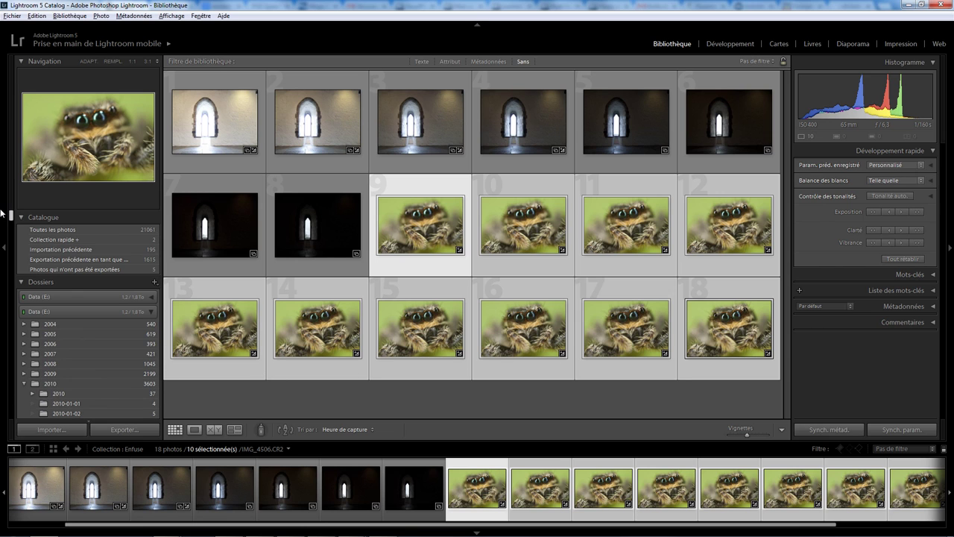
left_click(46, 231)
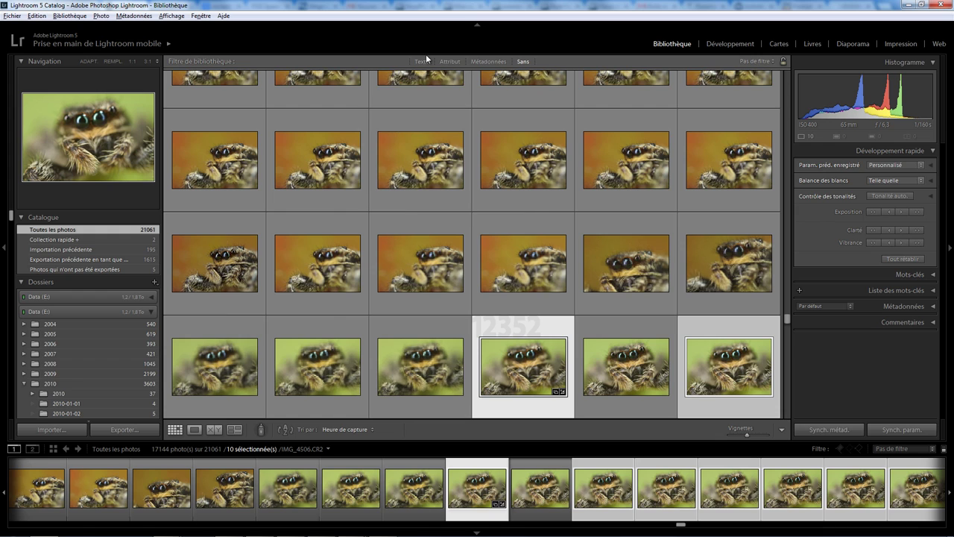
left_click(421, 61)
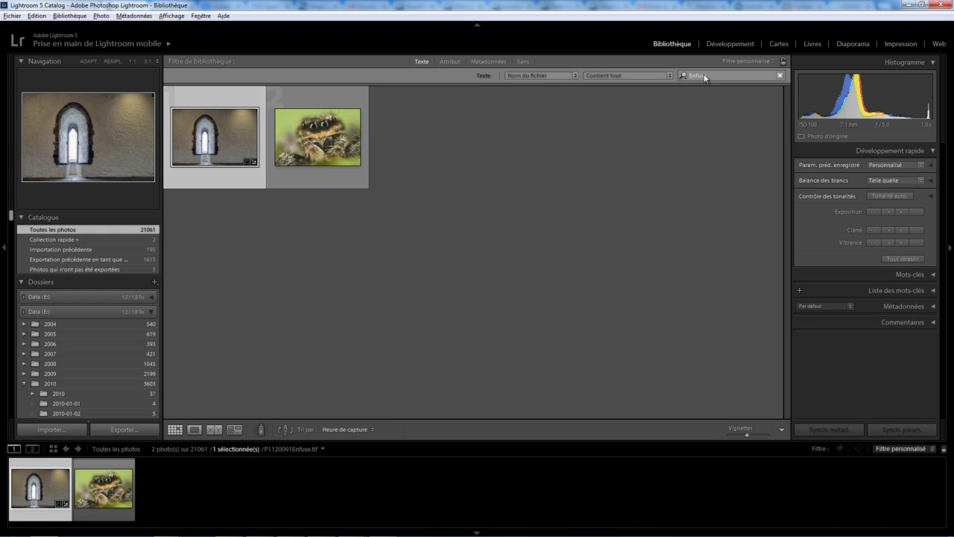
left_click(345, 171)
double_click(324, 179)
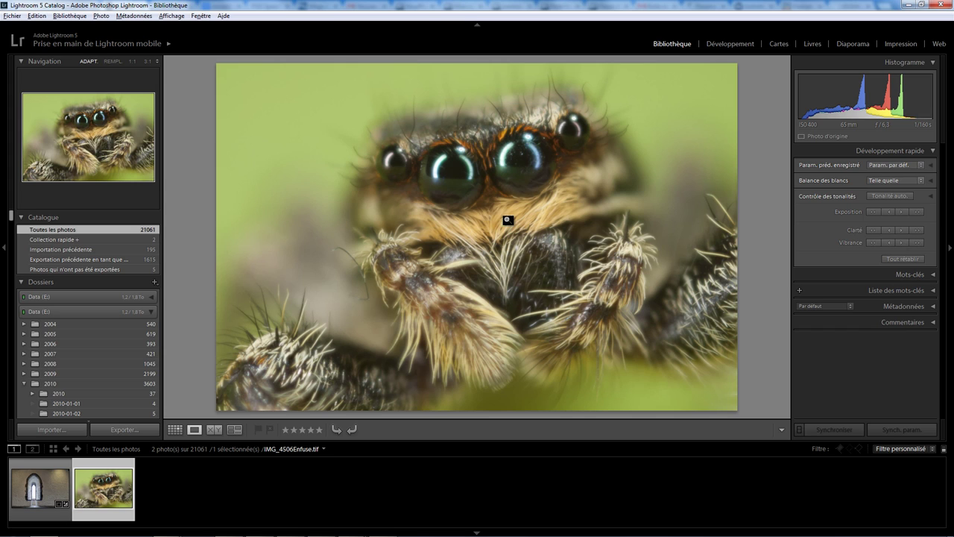
left_click(517, 216)
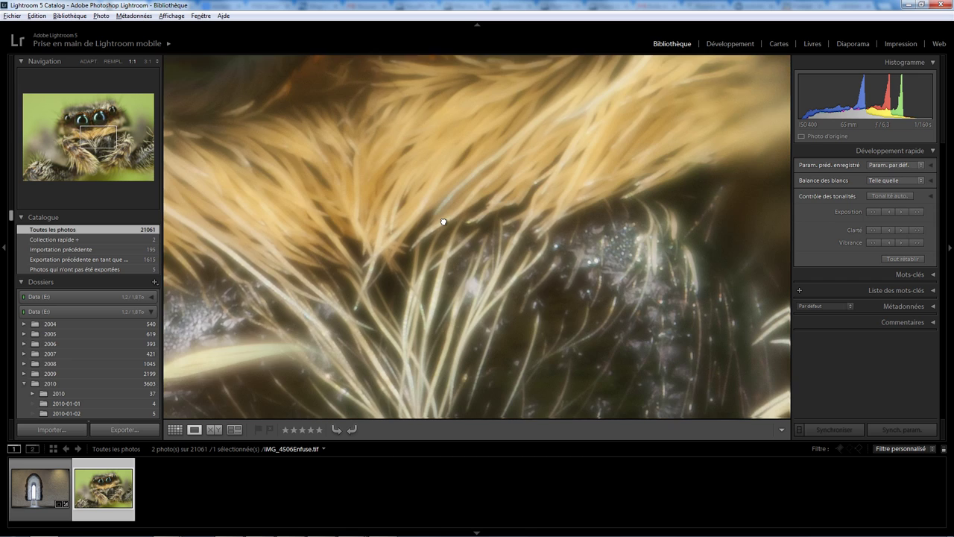
left_click_drag(518, 216, 407, 246)
left_click_drag(505, 313, 444, 246)
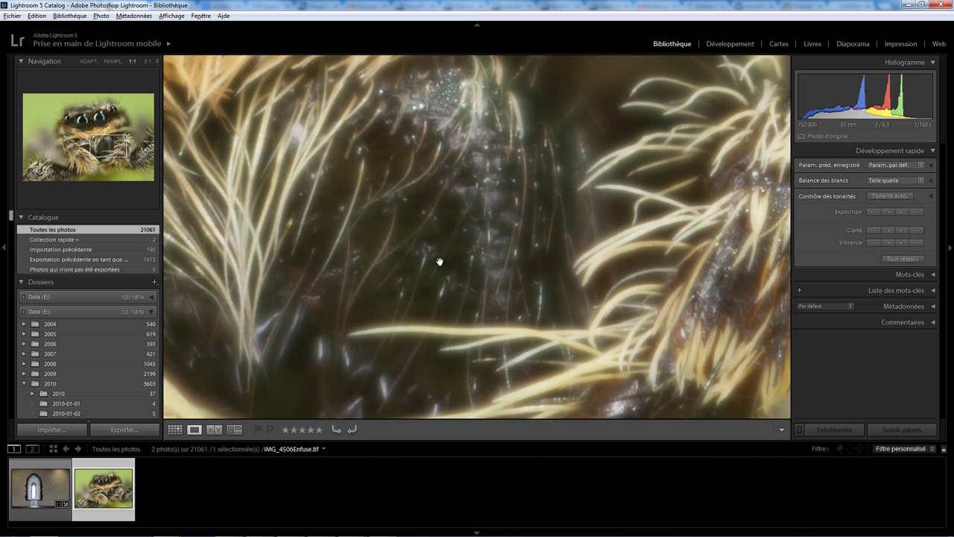
left_click_drag(426, 249, 480, 261)
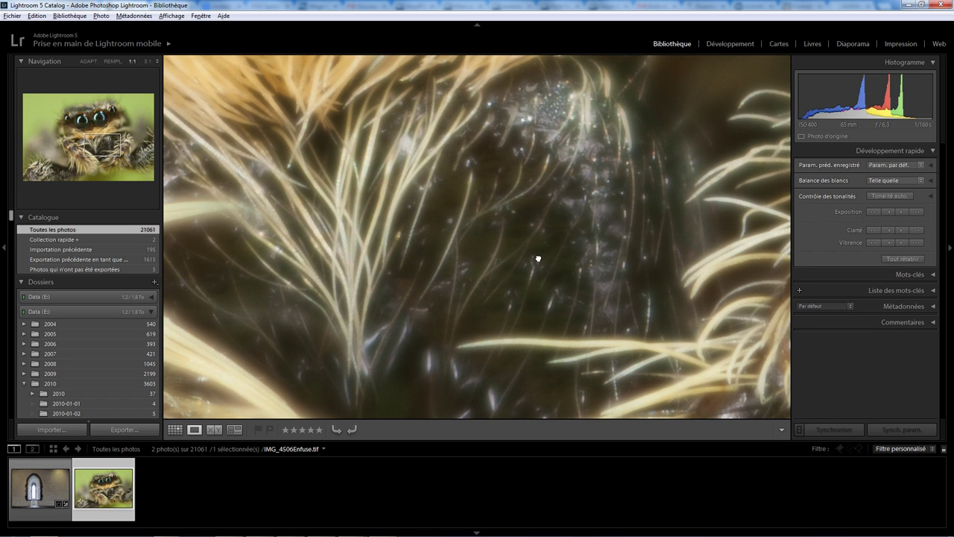
left_click_drag(435, 234, 575, 283)
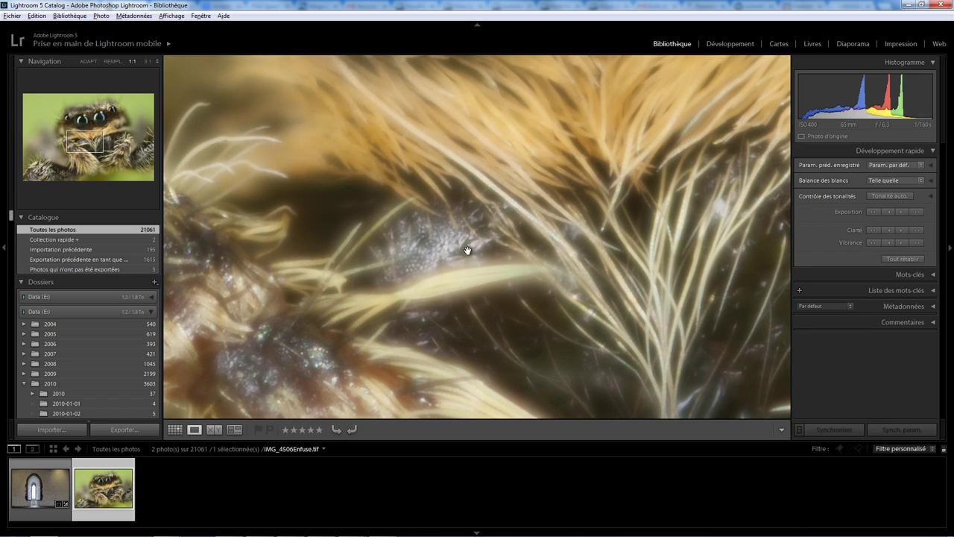
left_click_drag(467, 249, 569, 273)
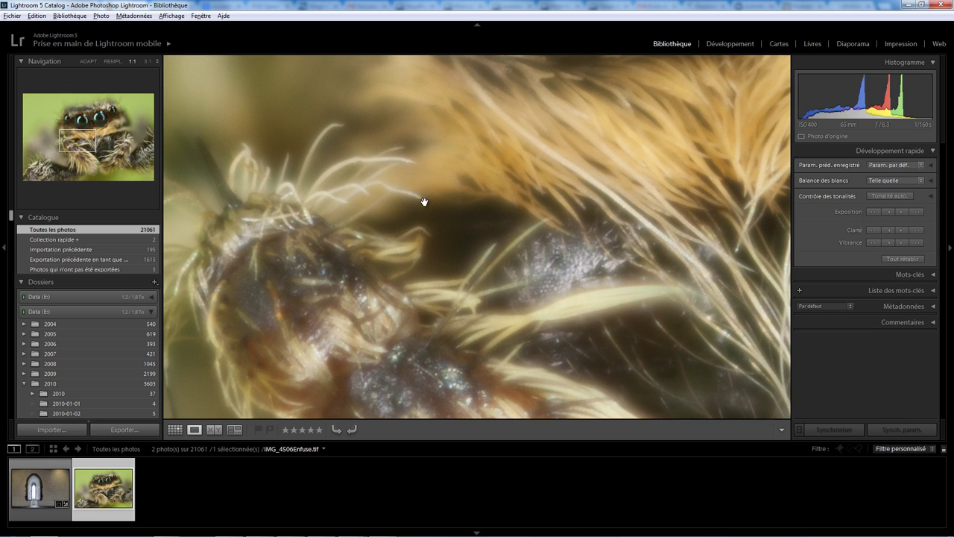
left_click_drag(424, 200, 477, 256)
left_click_drag(458, 186, 413, 273)
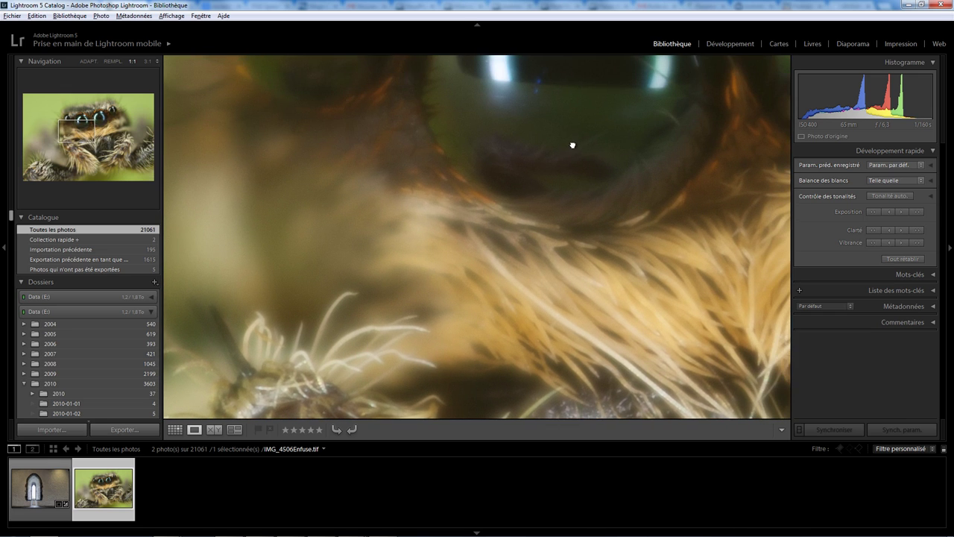
mouse_move(571, 145)
left_mouse_down()
mouse_move(523, 217)
mouse_move(462, 261)
left_mouse_up()
left_click_drag(541, 135, 456, 182)
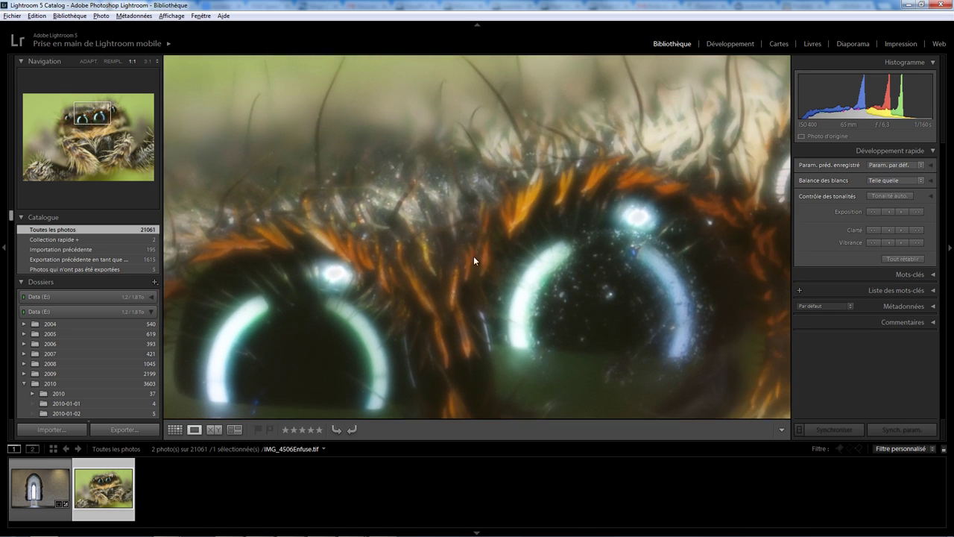
left_click(453, 202)
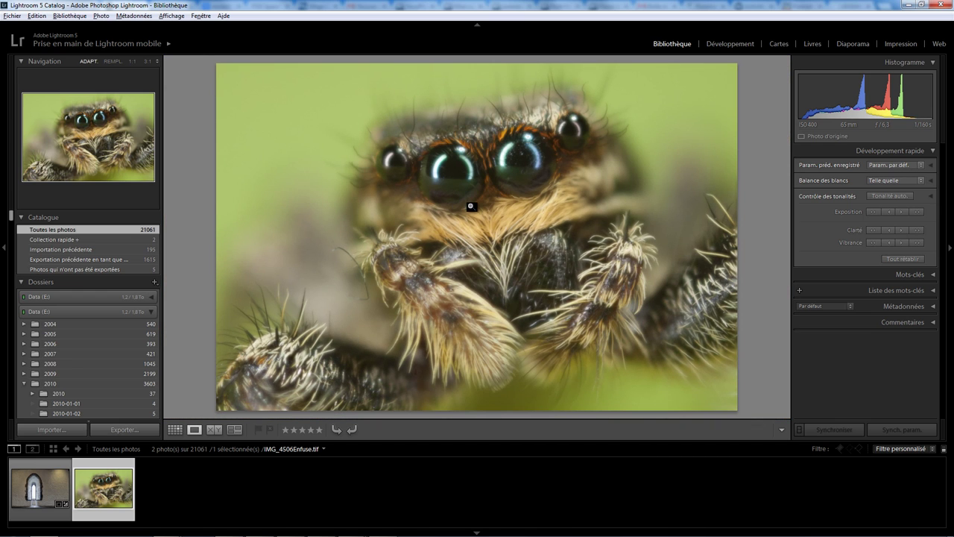
- In Develop, raise Clarity to +52 and the sharpening Amount to 52 on the fused spider image
left_click(731, 43)
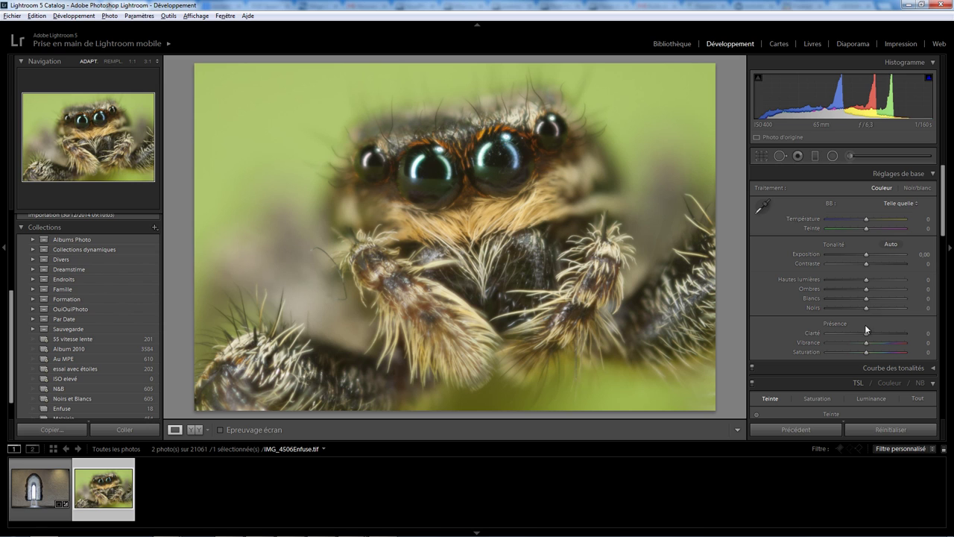
left_click_drag(866, 334, 886, 333)
left_click(495, 266)
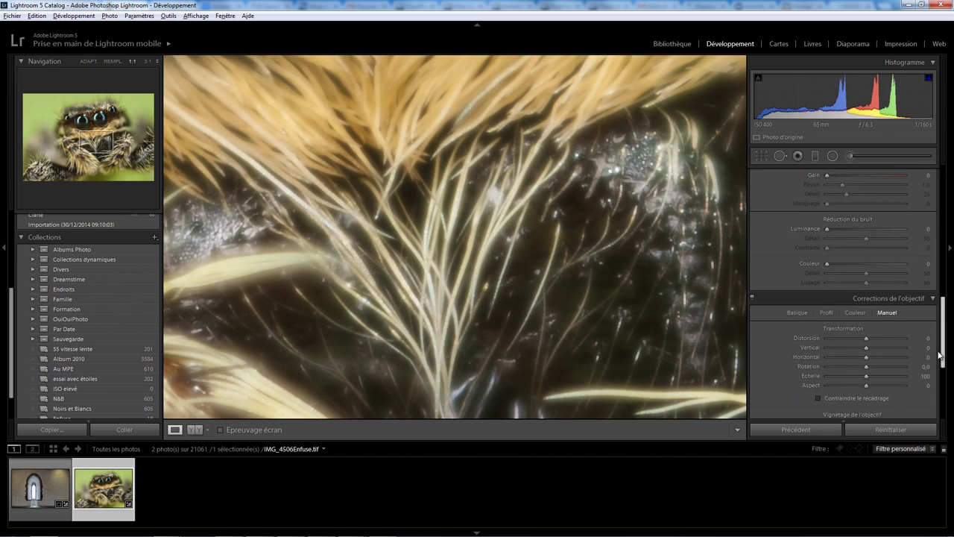
left_click_drag(944, 224, 943, 320)
left_click_drag(825, 284, 859, 287)
left_click(466, 194)
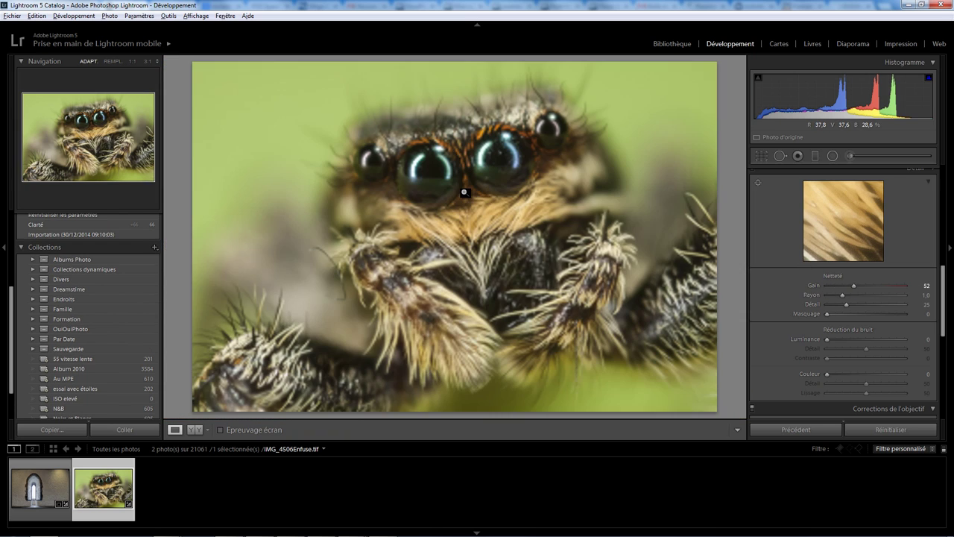